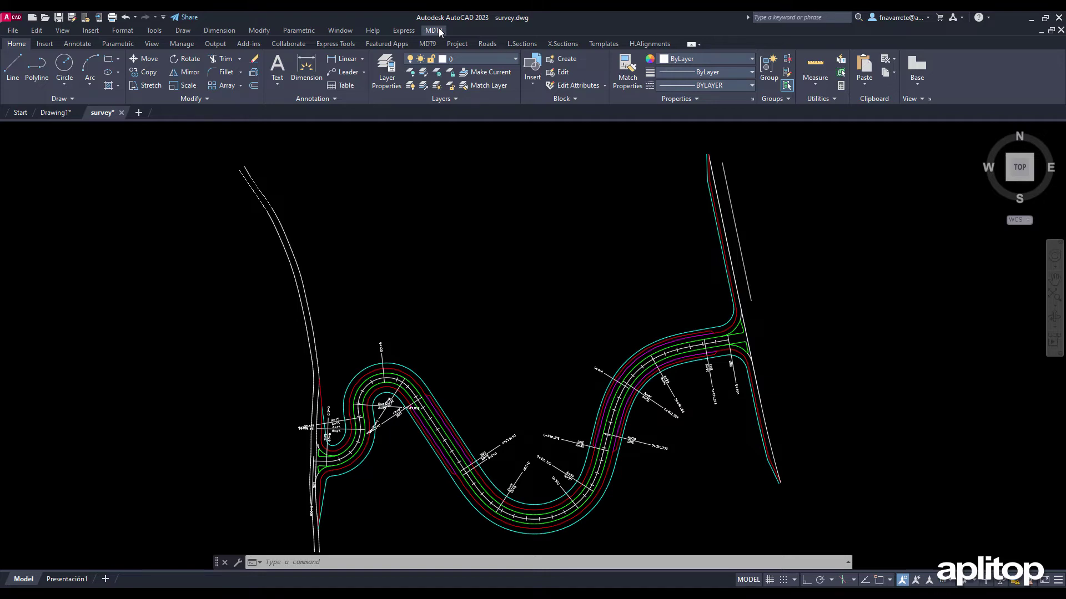
# Step: Start assigning platform vector properties to the two red polylines along the road and insert a vector with DX 0 and DY 0
pyautogui.click(433, 31)
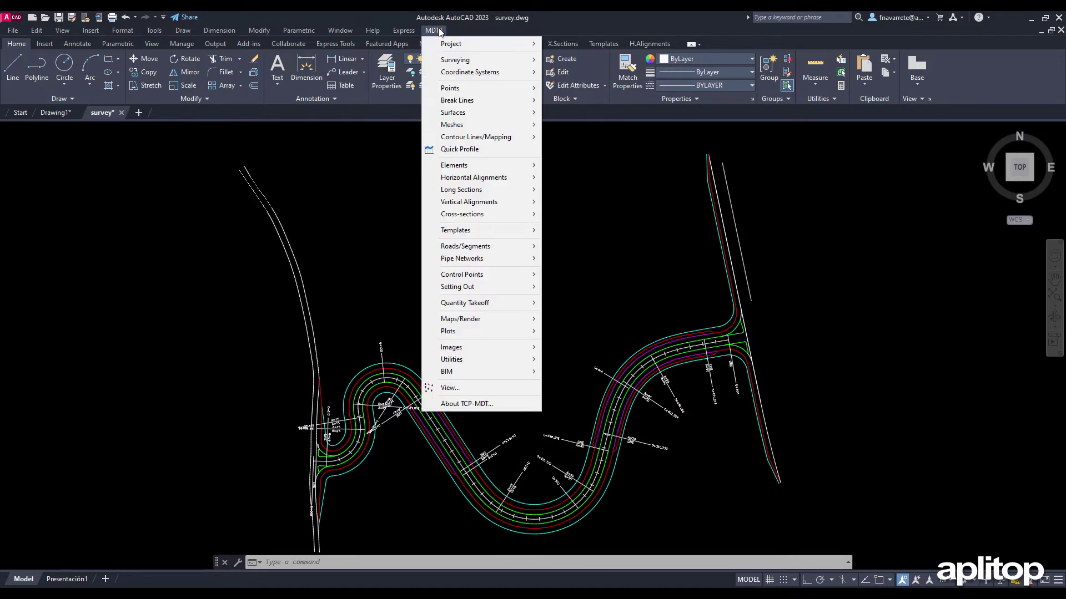
pyautogui.moveTo(463, 232)
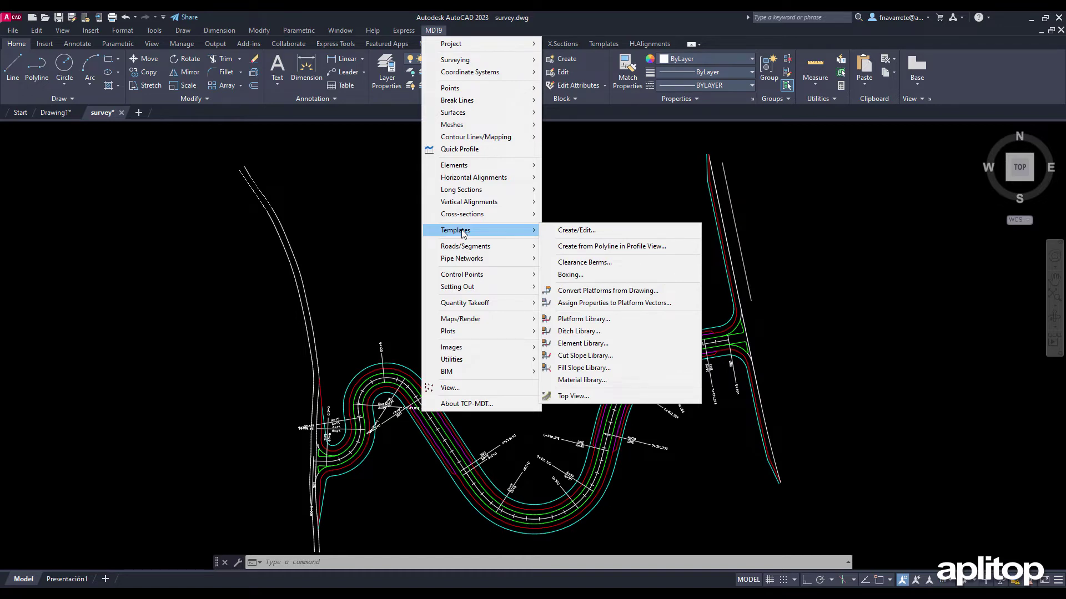
pyautogui.click(588, 304)
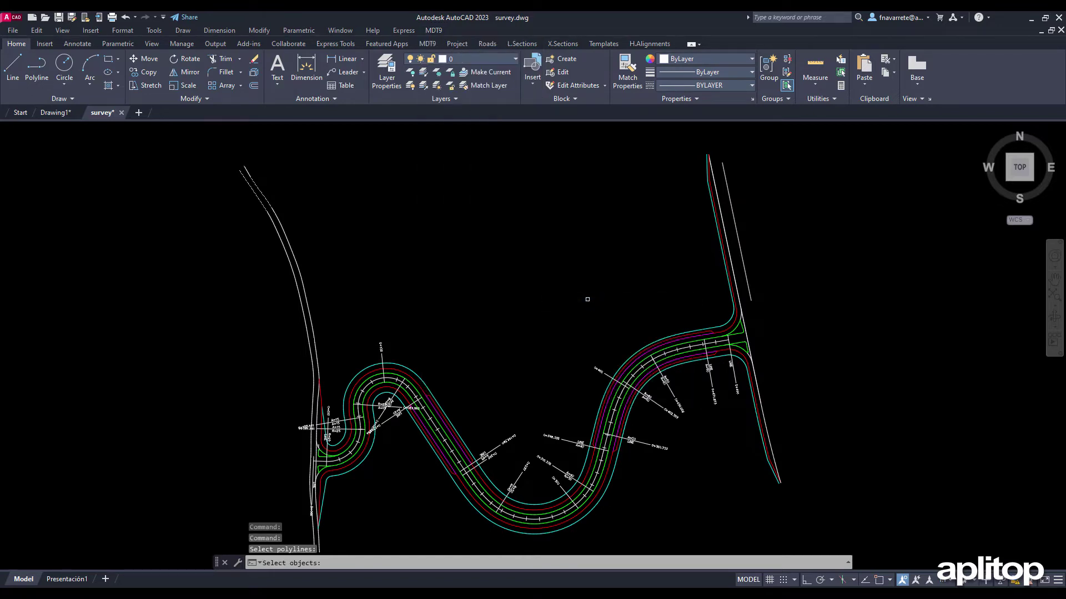
pyautogui.click(724, 330)
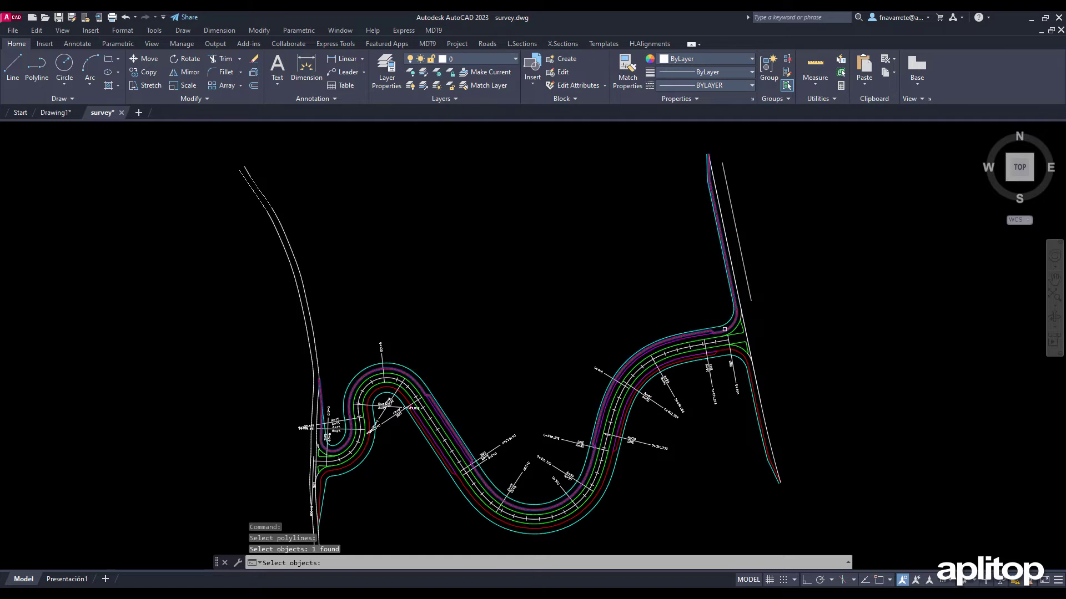
pyautogui.click(740, 351)
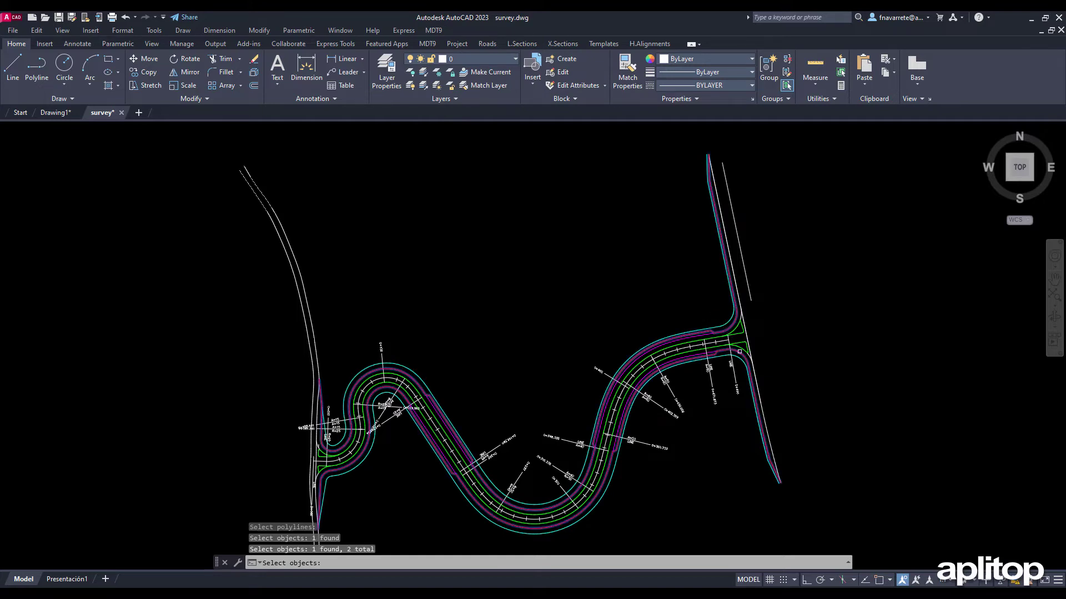
pyautogui.press('Return')
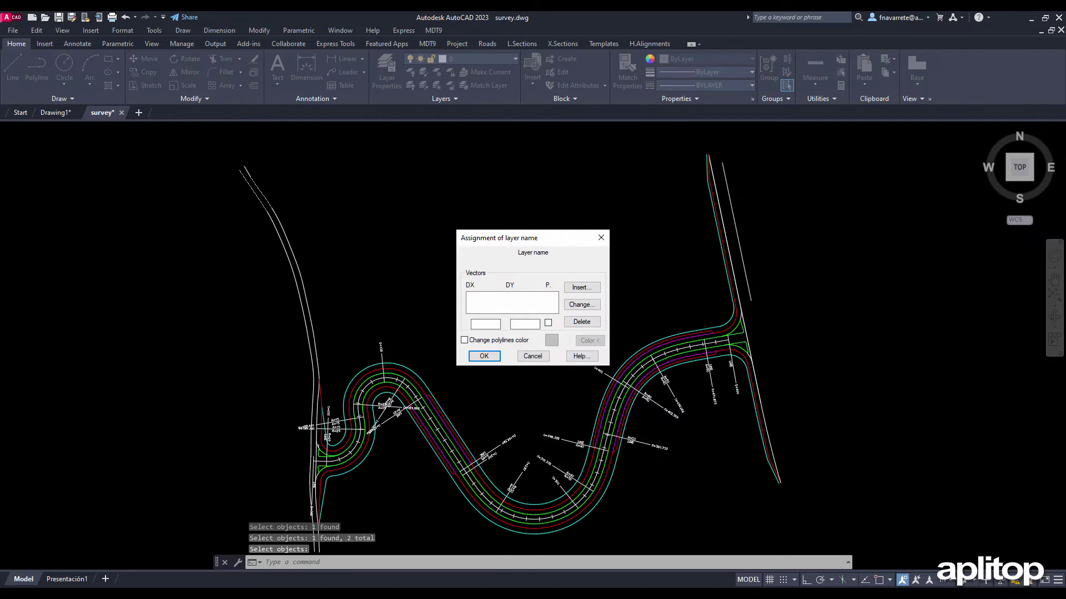
pyautogui.click(487, 324)
pyautogui.write('0')
pyautogui.press('Tab')
pyautogui.click(582, 287)
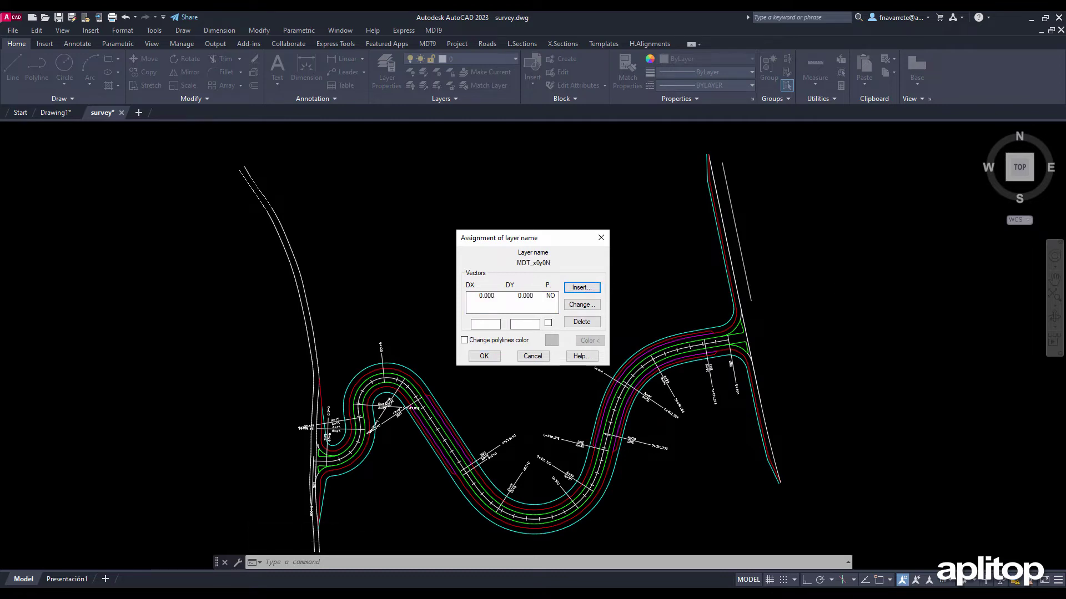
# Step: Insert a second vector with DX 0 and DY 0.2, apply the assignment, and check the layer of one polyline
pyautogui.click(488, 323)
pyautogui.write('0')
pyautogui.click(523, 323)
pyautogui.write('0.1')
pyautogui.write('2')
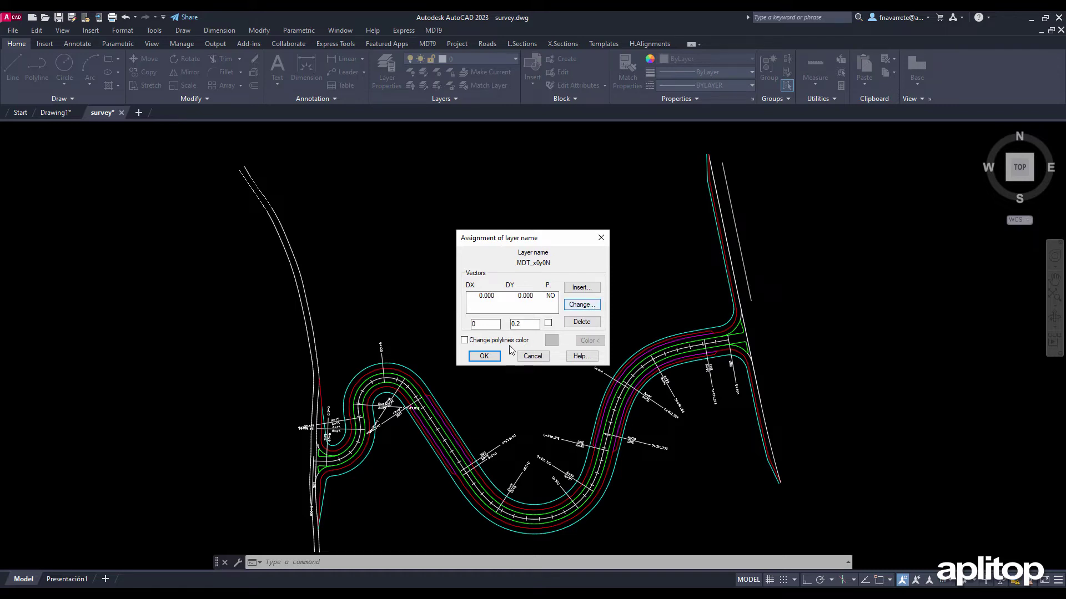
pyautogui.click(578, 290)
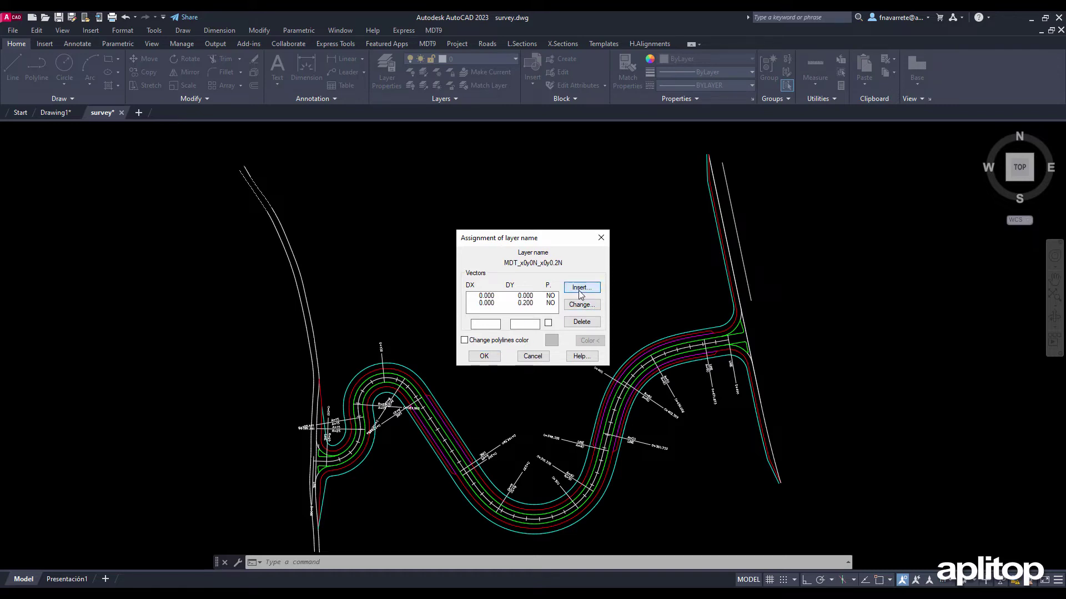
pyautogui.click(484, 356)
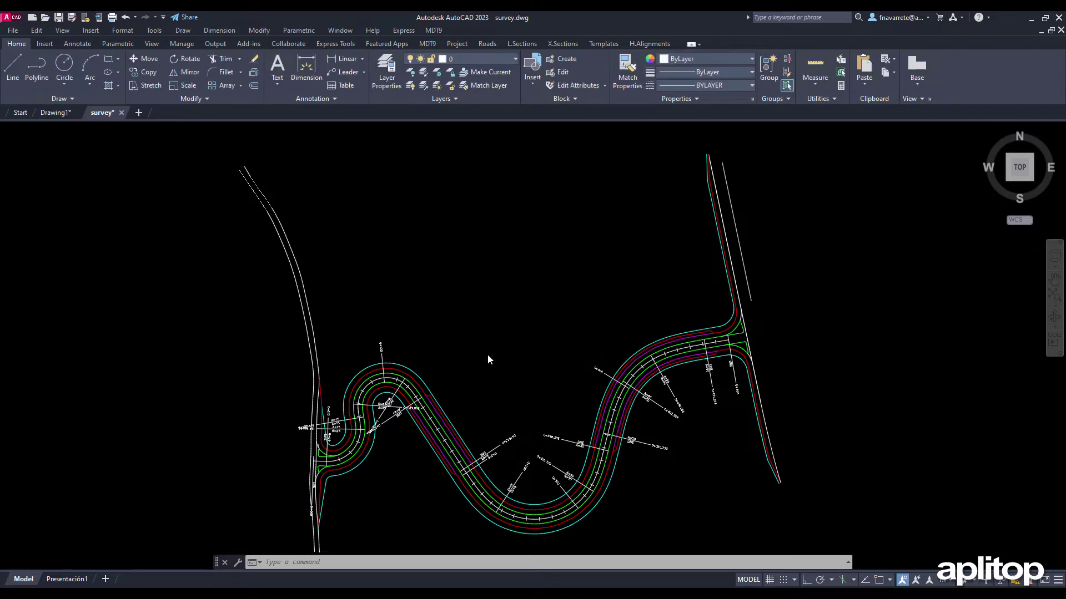
pyautogui.click(733, 326)
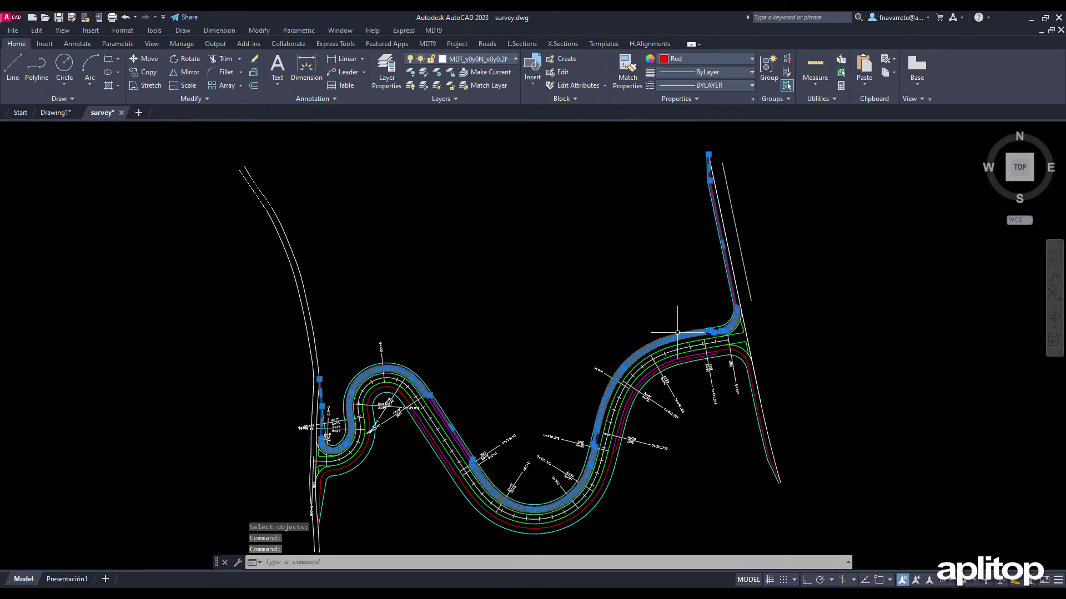
pyautogui.press('Escape')
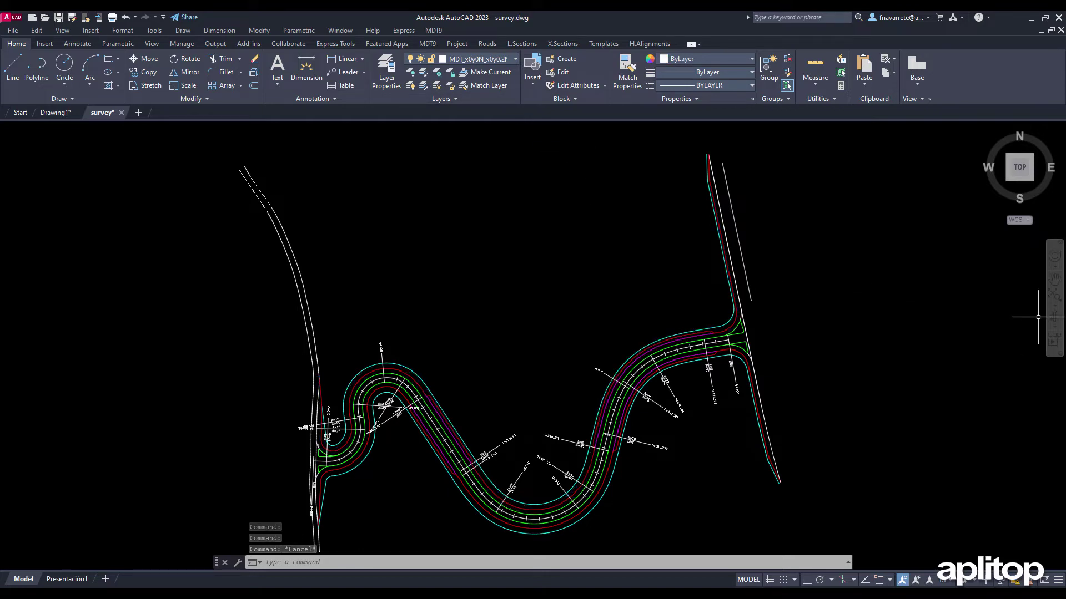
# Step: Start converting platforms from the drawing, saving the sections file as road.SCC and picking the road's central alignment
pyautogui.click(438, 30)
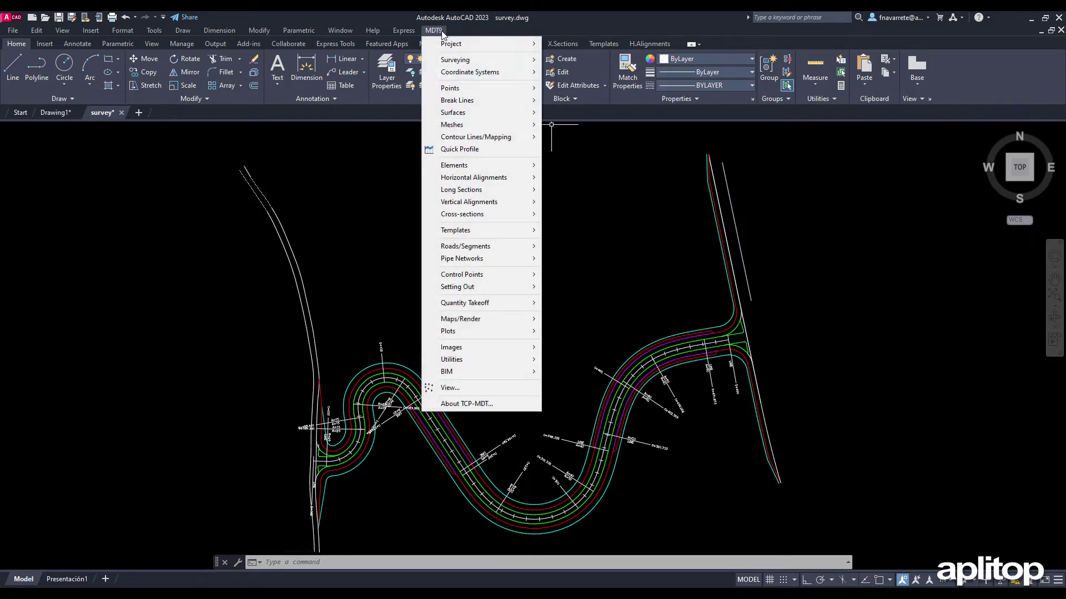
pyautogui.moveTo(455, 230)
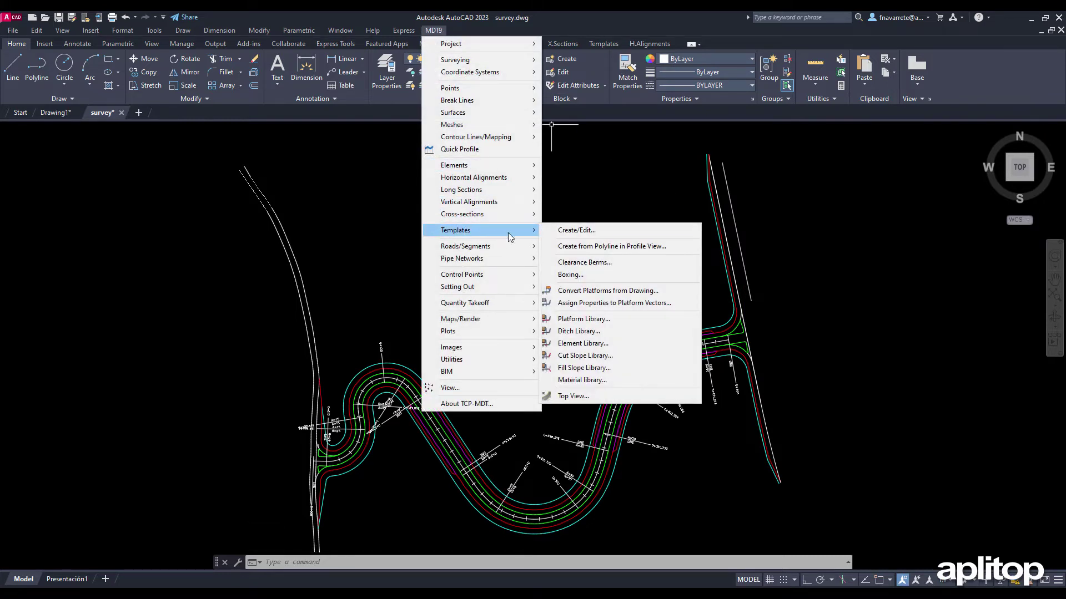
pyautogui.click(601, 292)
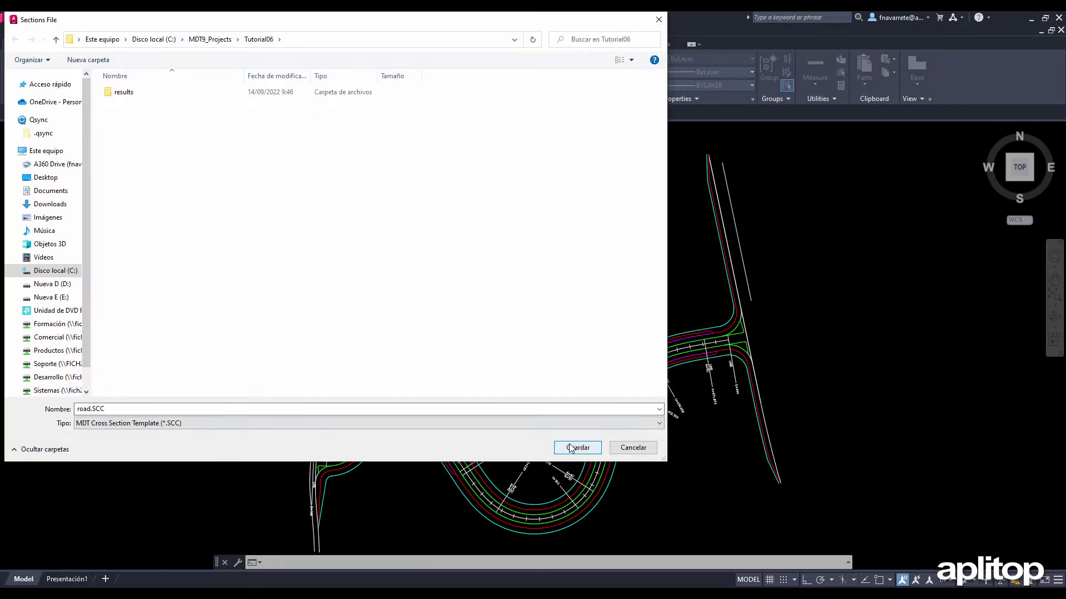
pyautogui.click(567, 443)
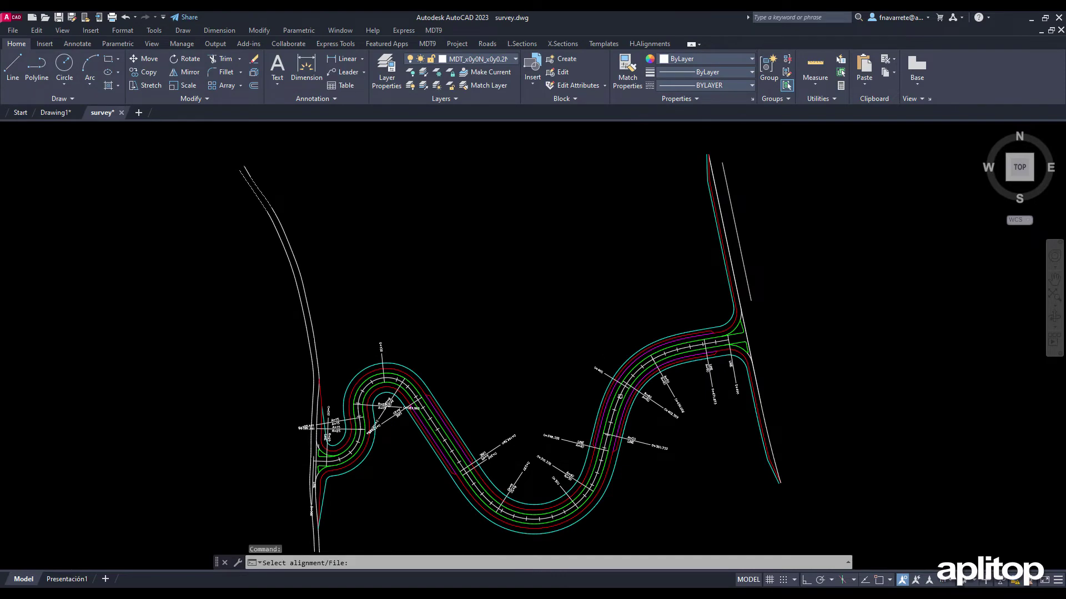
pyautogui.click(617, 405)
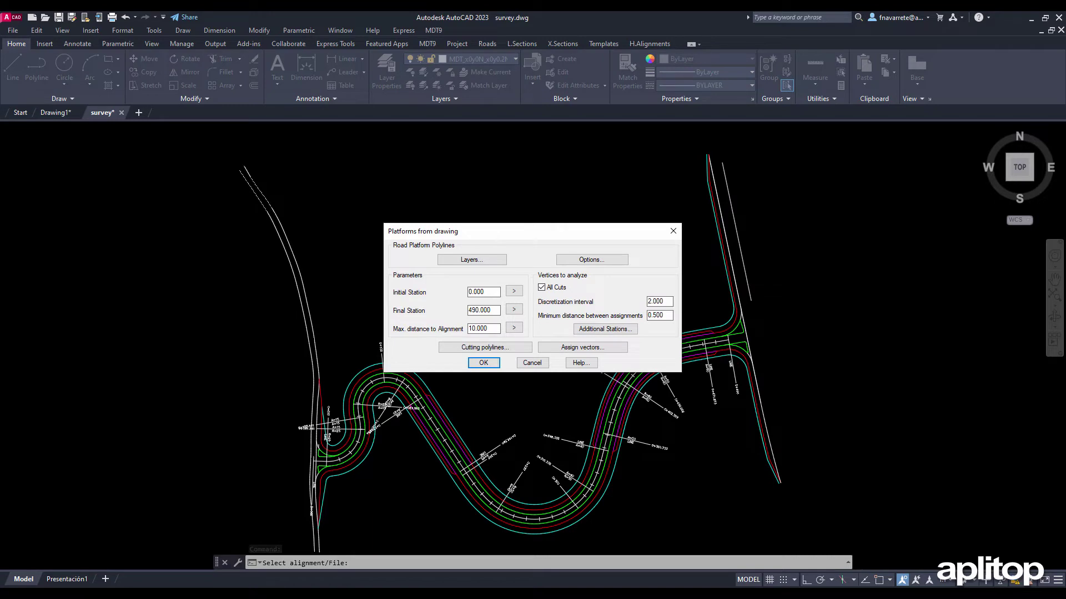
# Step: Choose the CURB, LANE1, MDT_x0y0N_x0y0.2N, PARKING and SIDEWALK layers as the road platform polylines
pyautogui.click(597, 265)
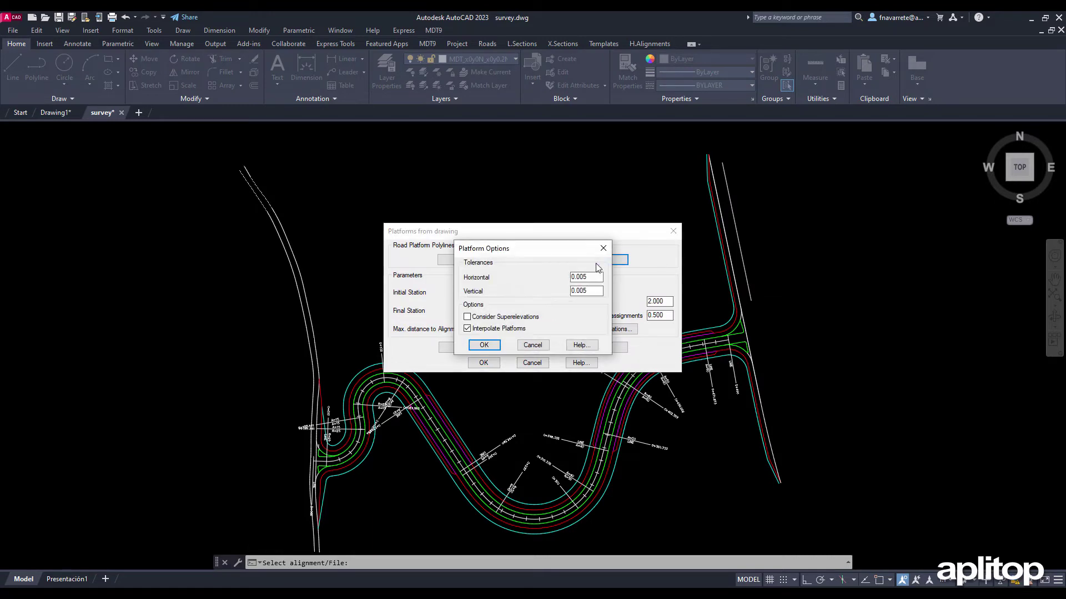
pyautogui.click(603, 248)
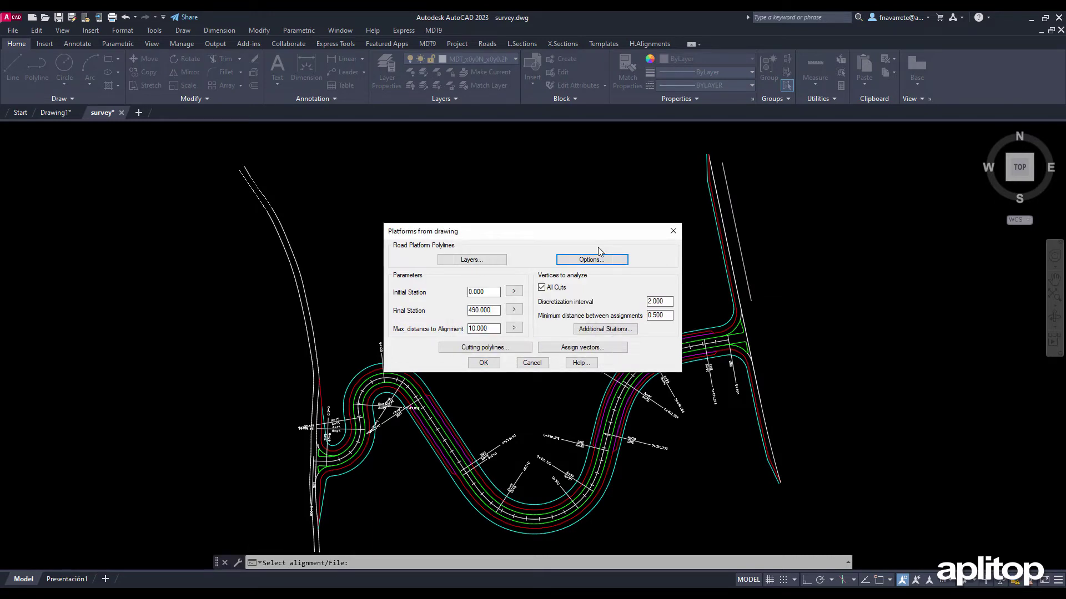
pyautogui.click(487, 261)
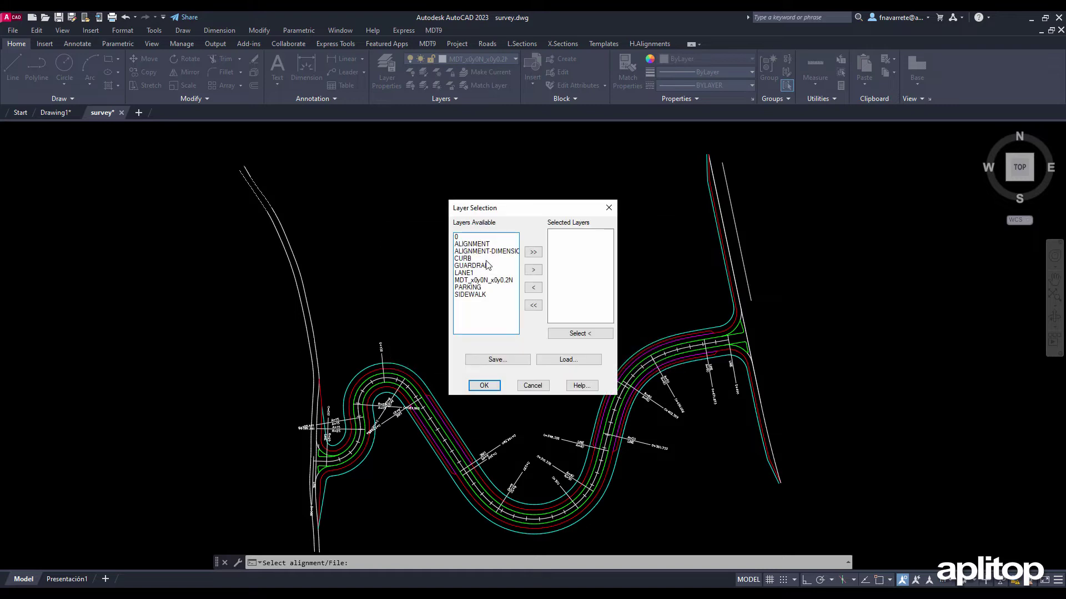
pyautogui.doubleClick(470, 259)
pyautogui.doubleClick(469, 266)
pyautogui.doubleClick(469, 266)
pyautogui.doubleClick(469, 266)
pyautogui.doubleClick(470, 266)
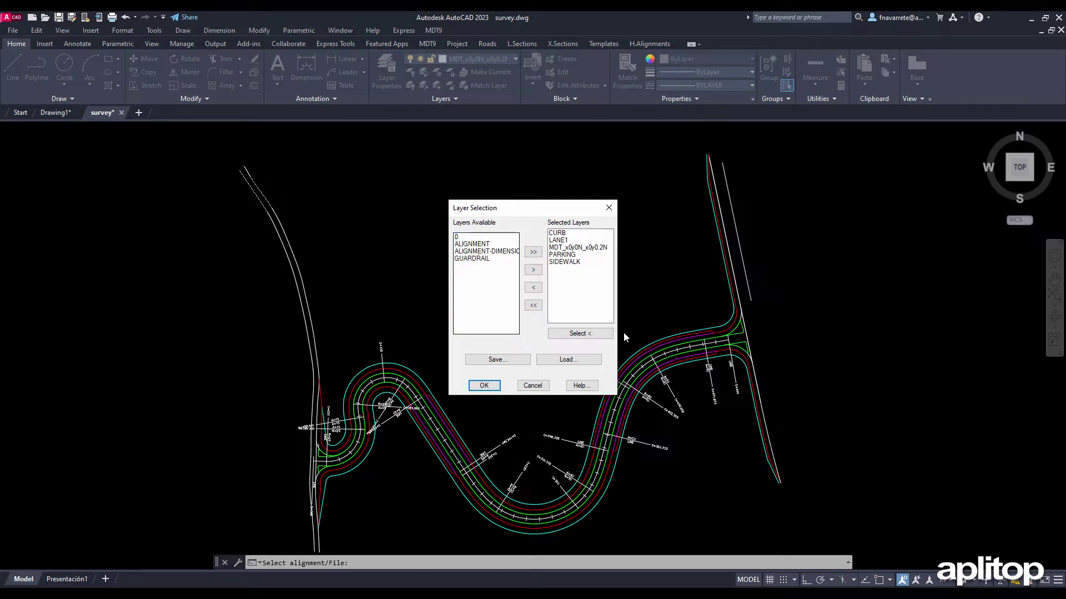
pyautogui.click(483, 386)
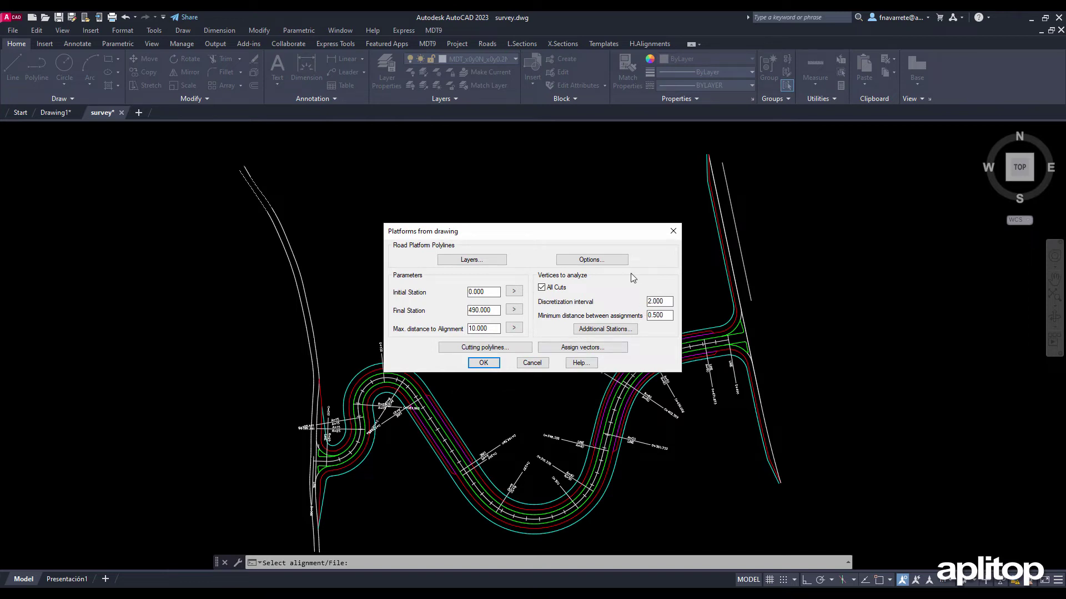
# Step: Accept the current platform options and assign the LANE1 layer to the Lane 1 vector
pyautogui.click(609, 261)
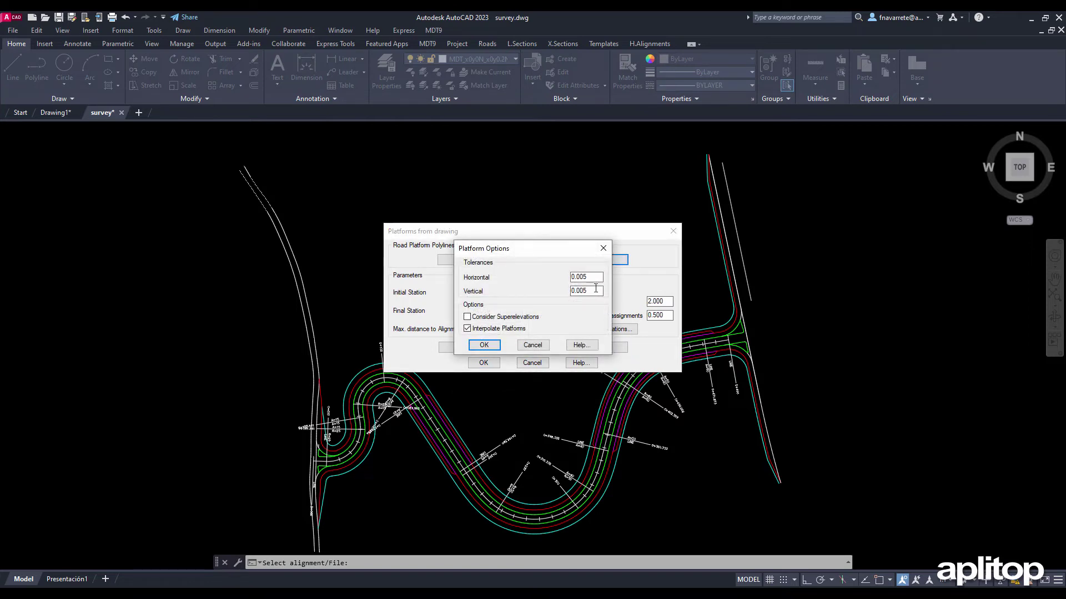
pyautogui.click(484, 345)
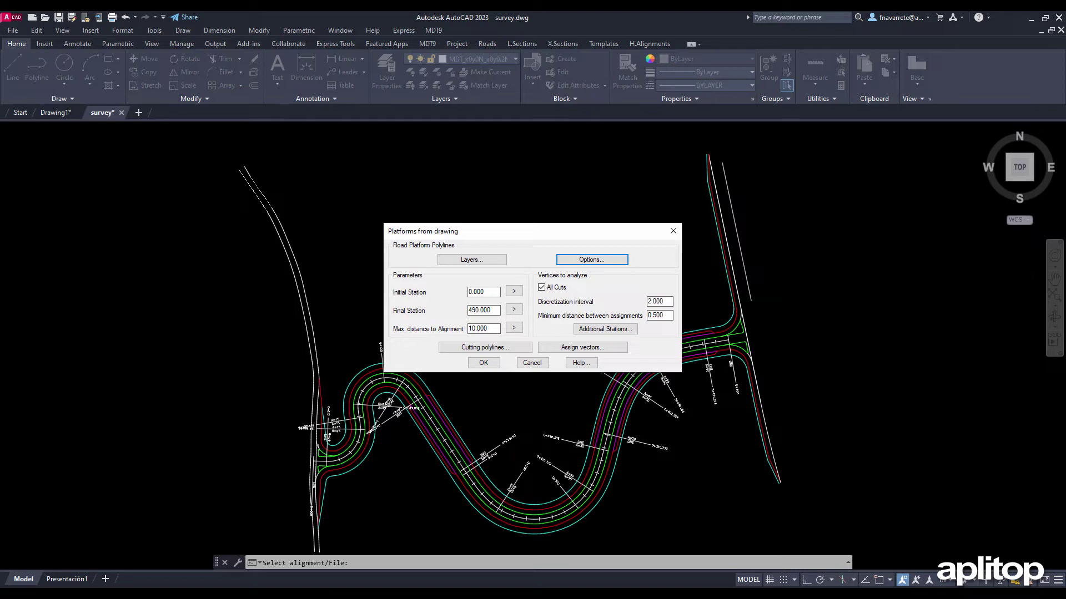
pyautogui.click(589, 346)
pyautogui.doubleClick(471, 289)
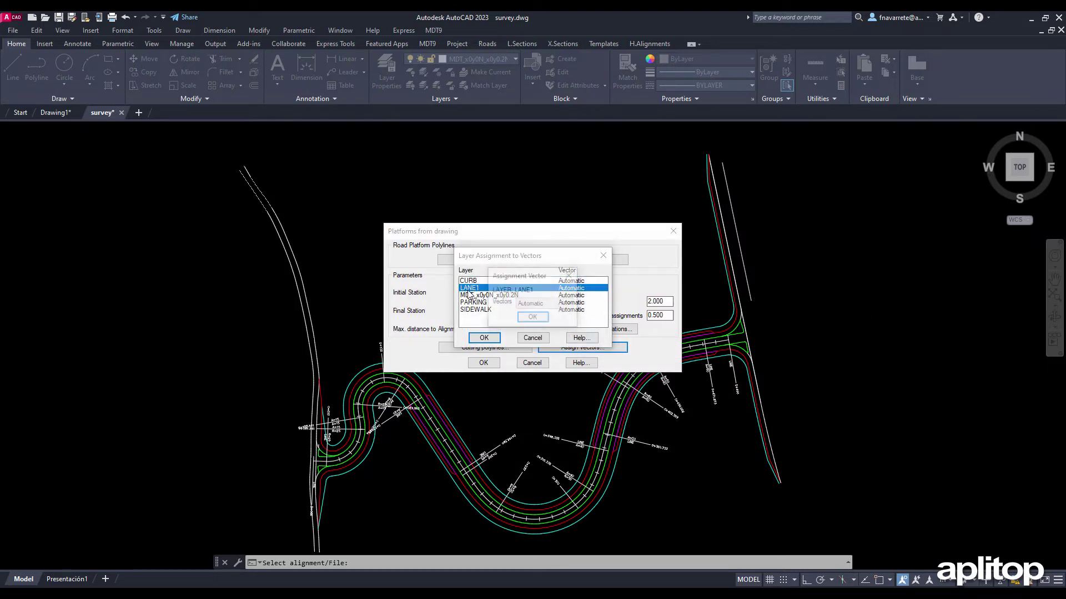
pyautogui.click(537, 305)
pyautogui.click(534, 320)
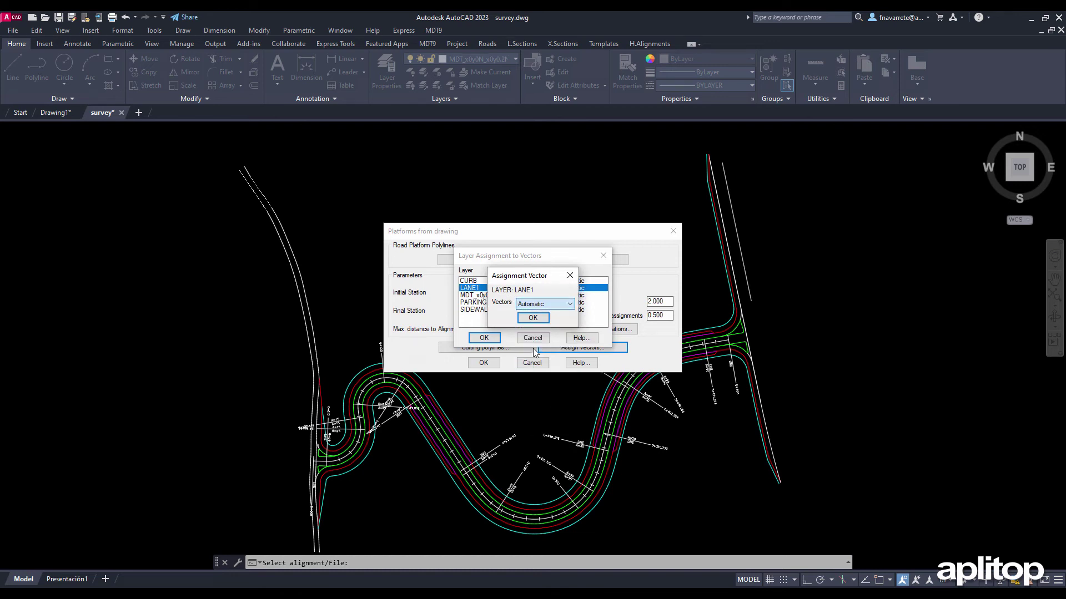
pyautogui.click(533, 318)
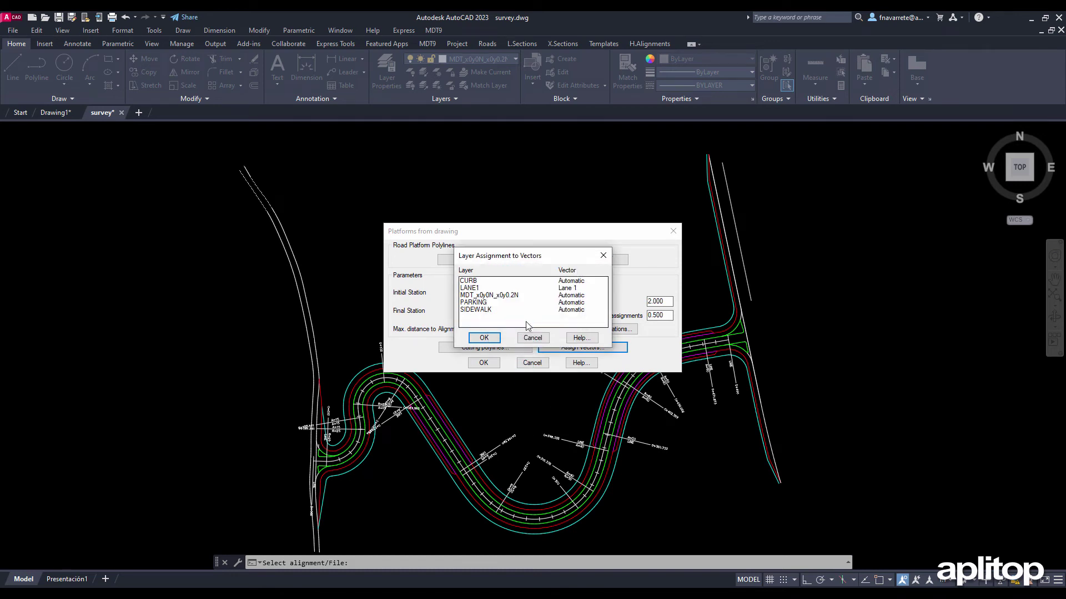
pyautogui.click(483, 338)
# Step: Set the maximum distance to the alignment to 15 and run the platform conversion on all entities in the drawing
pyautogui.doubleClick(483, 328)
pyautogui.write('15')
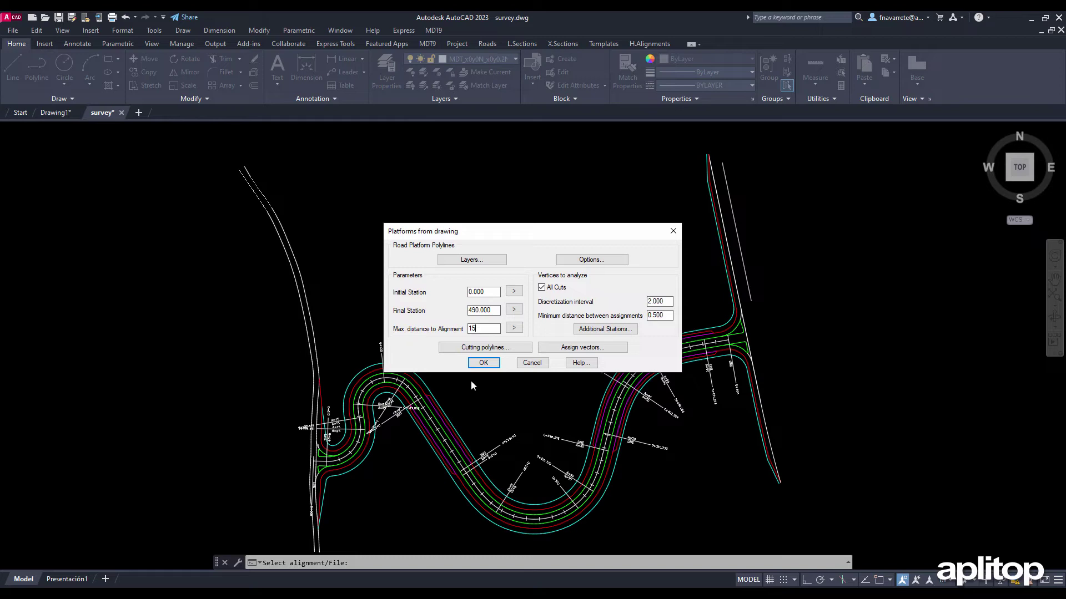
pyautogui.click(482, 362)
pyautogui.scroll(-4, 499, 346)
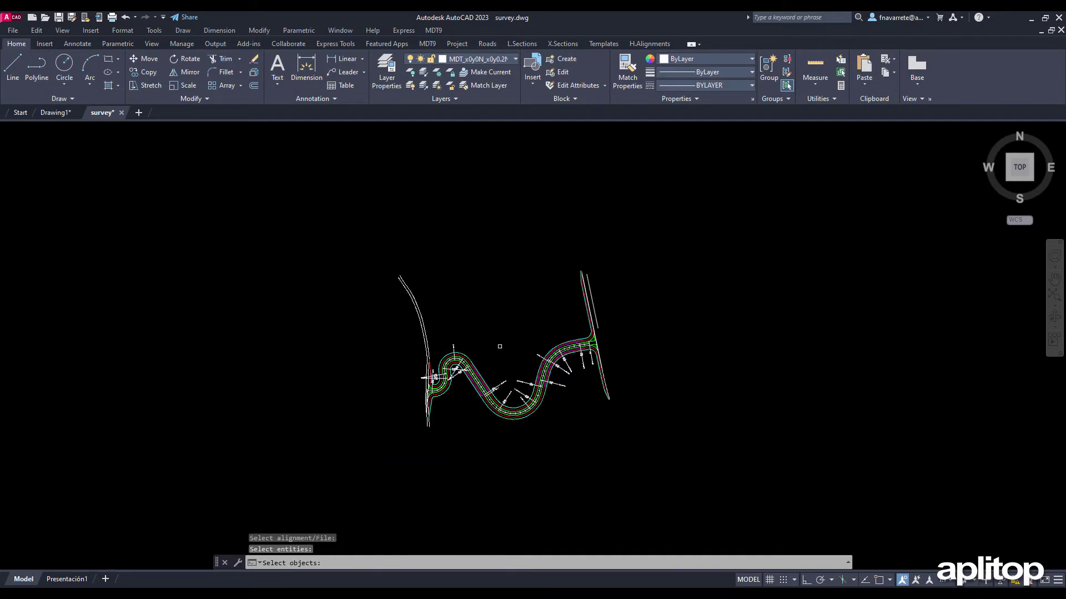
pyautogui.click(347, 237)
pyautogui.click(686, 459)
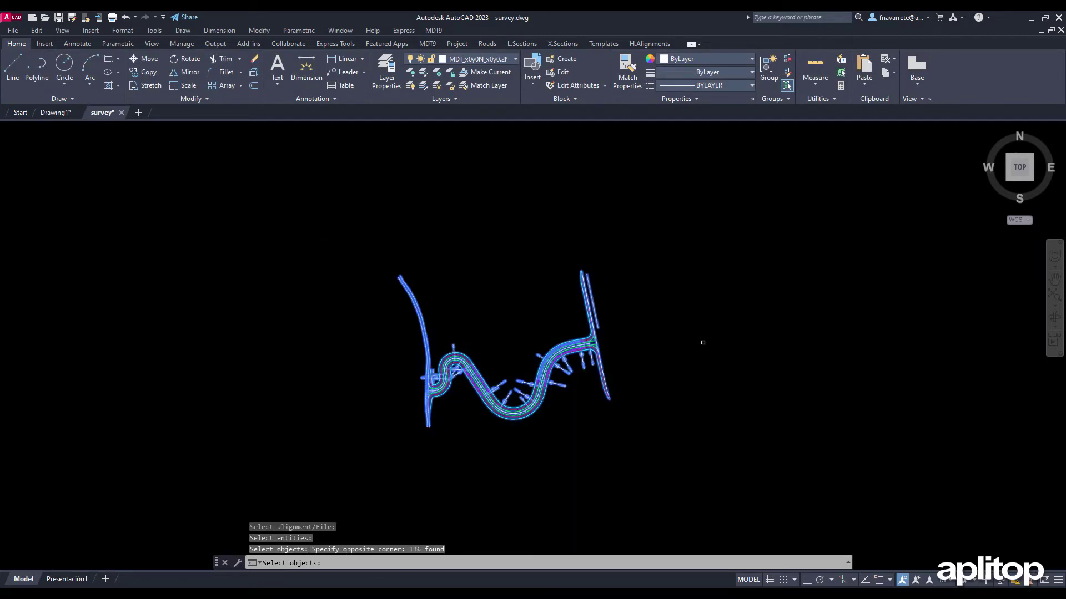
pyautogui.press('Return')
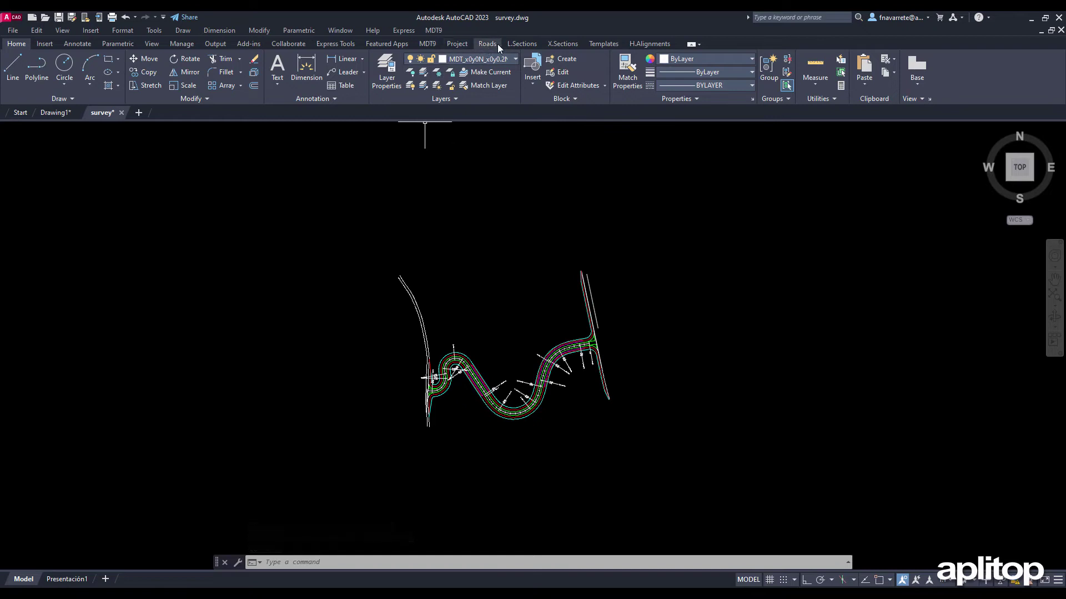
# Step: Open the road.SCC section template for editing and display the platform section at station 186.000
pyautogui.click(611, 43)
pyautogui.click(22, 66)
pyautogui.doubleClick(139, 101)
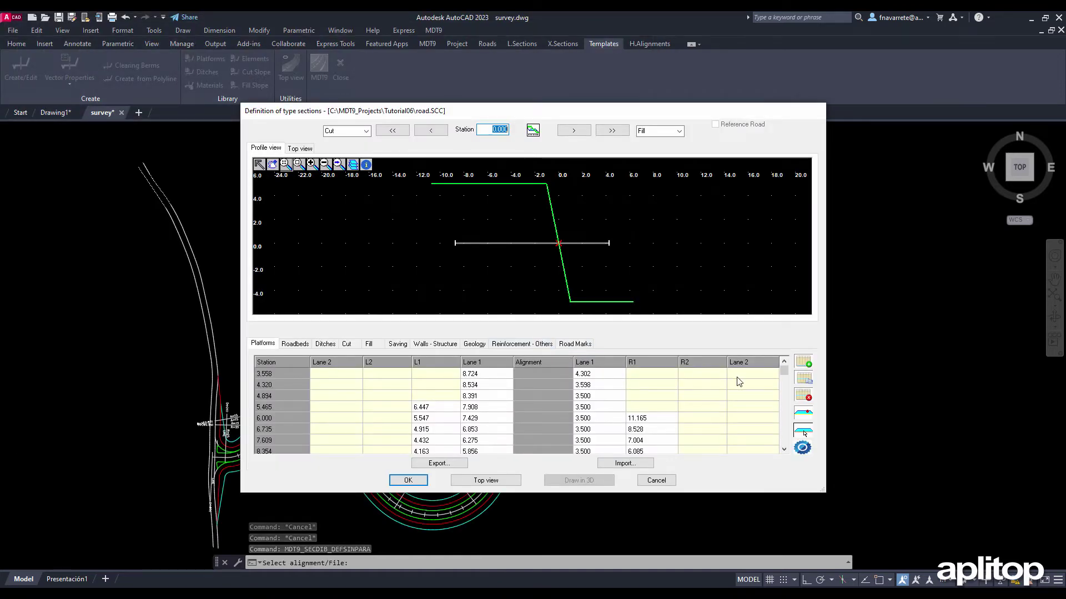
pyautogui.moveTo(787, 373); pyautogui.dragTo(790, 400)
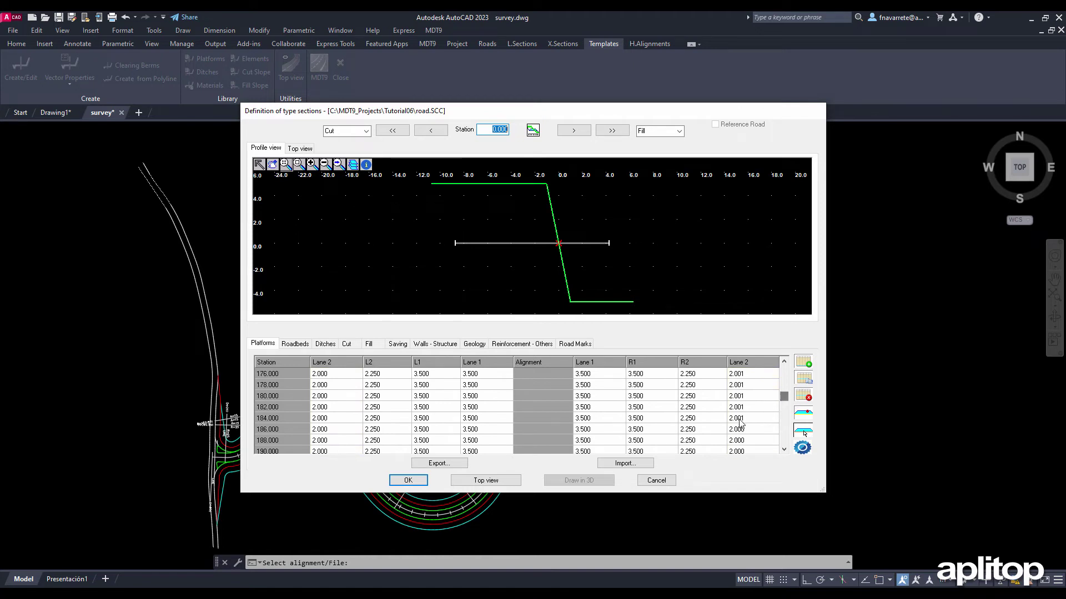
pyautogui.click(267, 429)
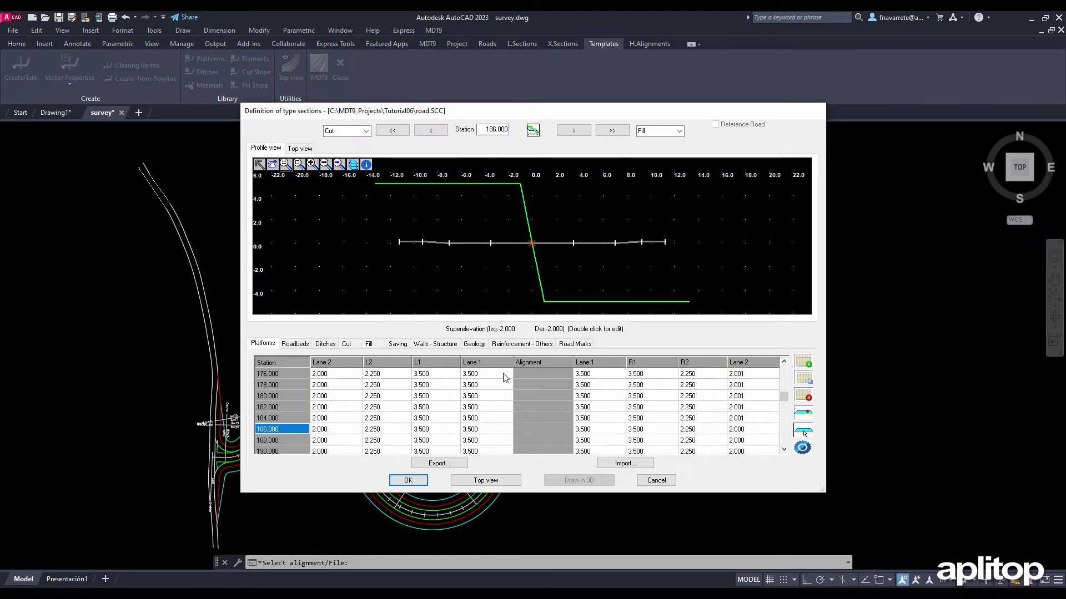
# Step: Assign cut slope 1, a normal slope of 1.500, up to station 490.000 for all terrain elevation differences
pyautogui.click(356, 346)
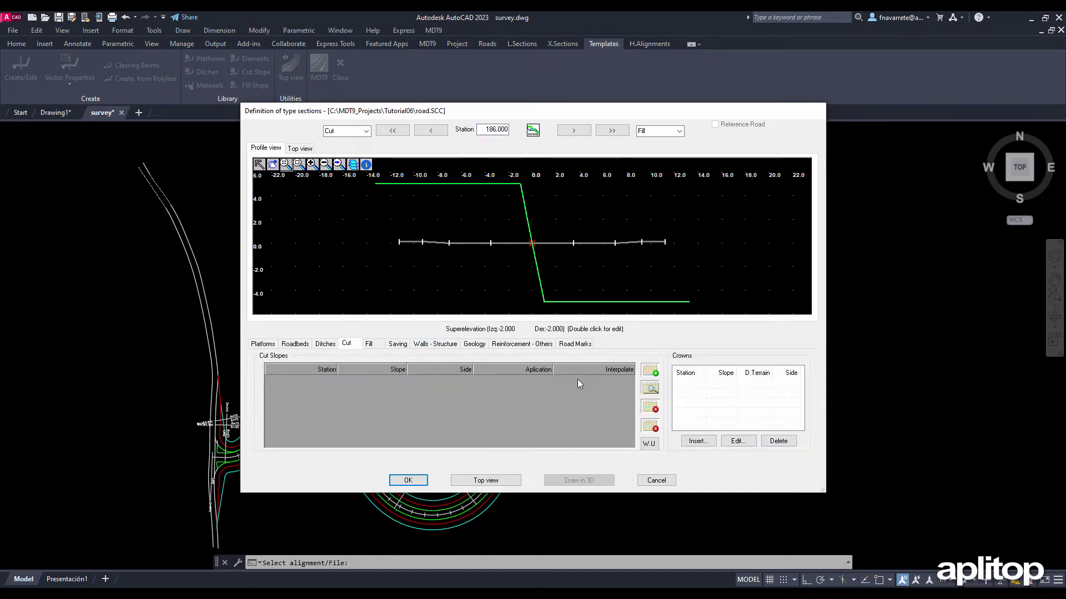
pyautogui.click(650, 371)
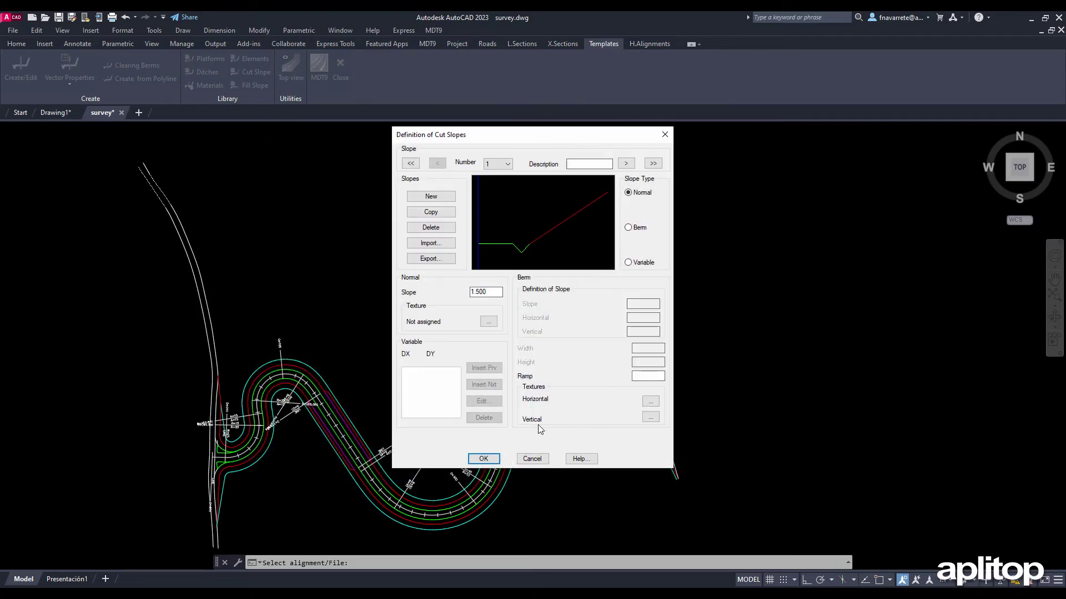
pyautogui.click(484, 459)
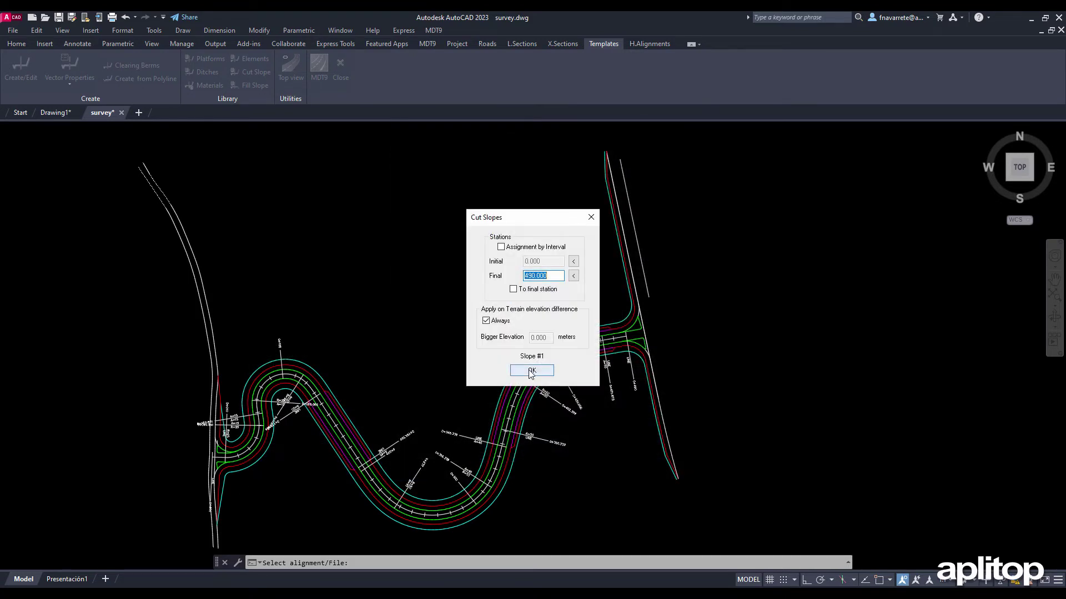
pyautogui.click(531, 371)
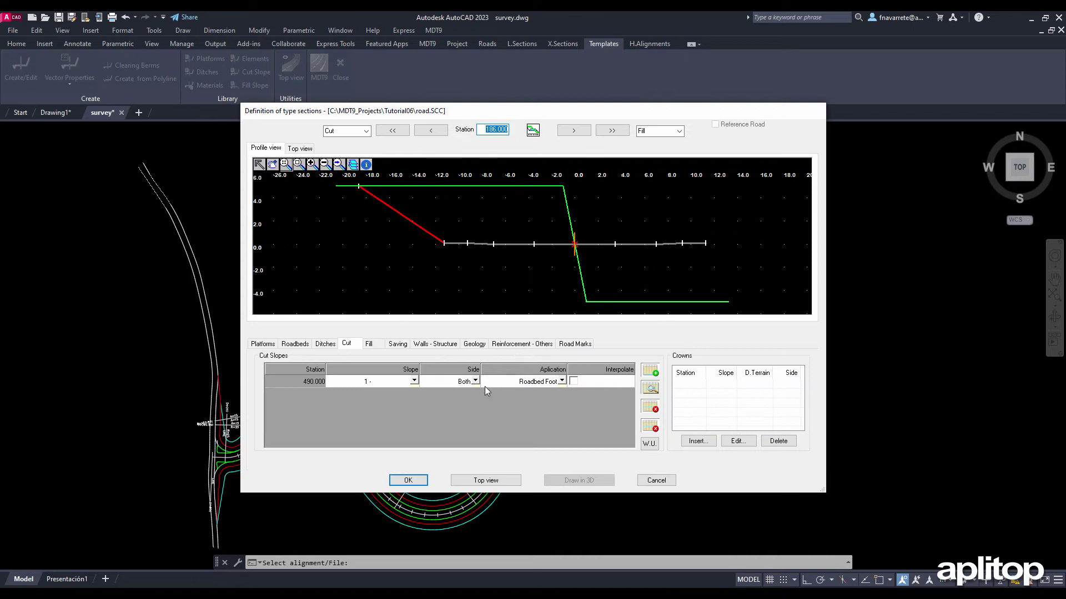
# Step: Assign fill slope 1, a normal slope of 1.500, up to station 490.000
pyautogui.click(370, 345)
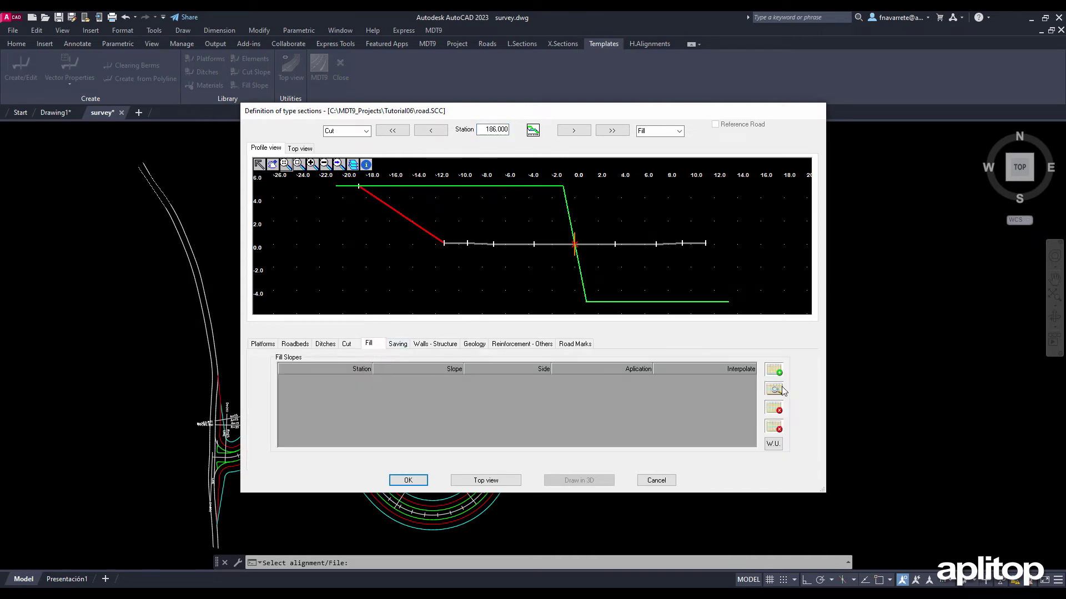
pyautogui.click(774, 370)
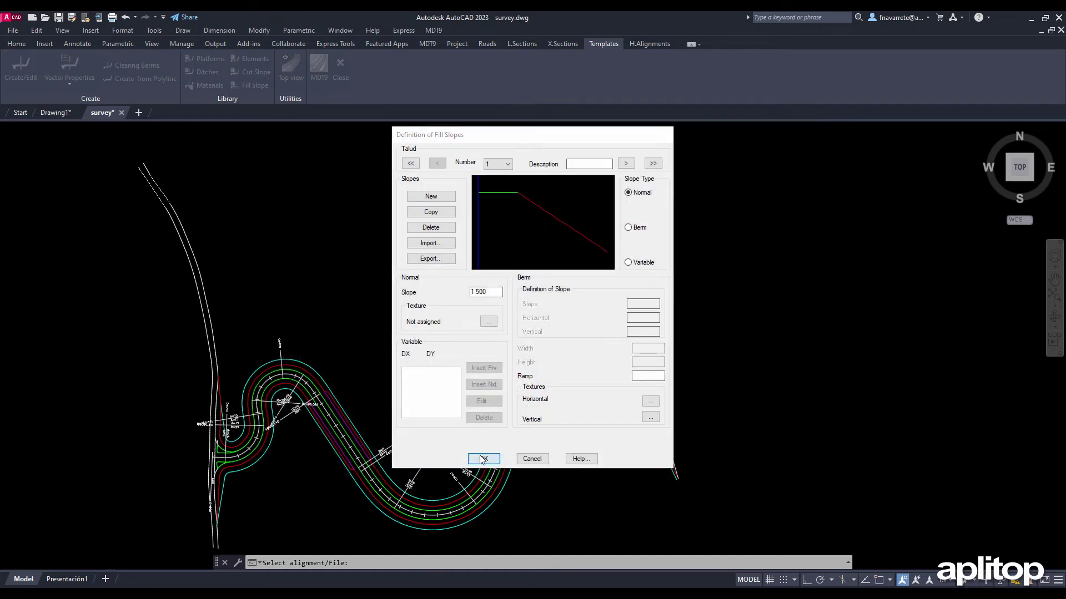
pyautogui.click(483, 457)
pyautogui.click(532, 376)
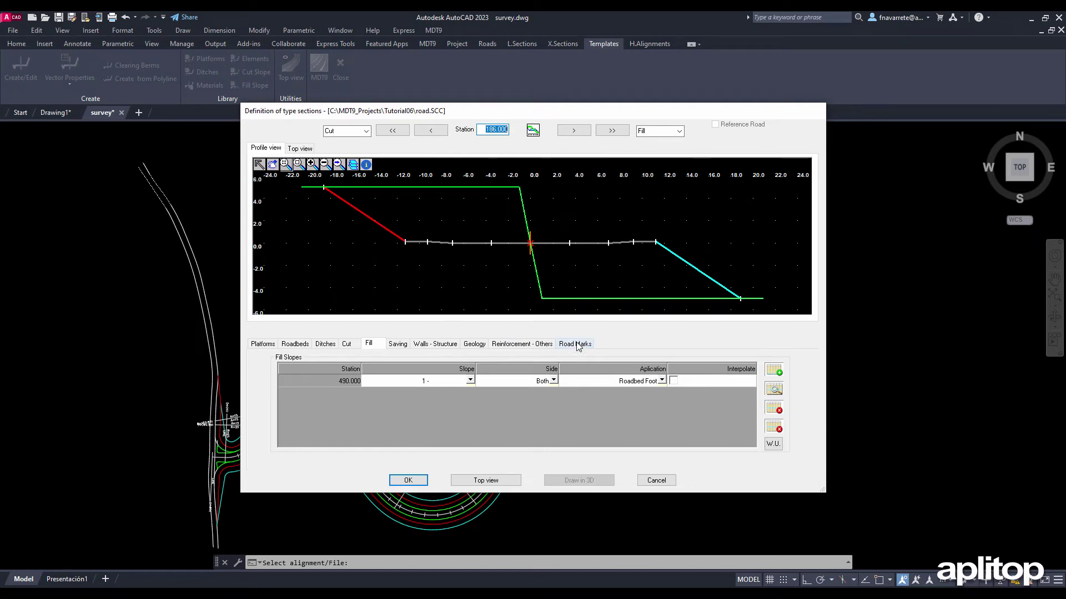
# Step: Add a road marks assignment at station 490.000 and set its alignment mark to M-2.1
pyautogui.click(576, 344)
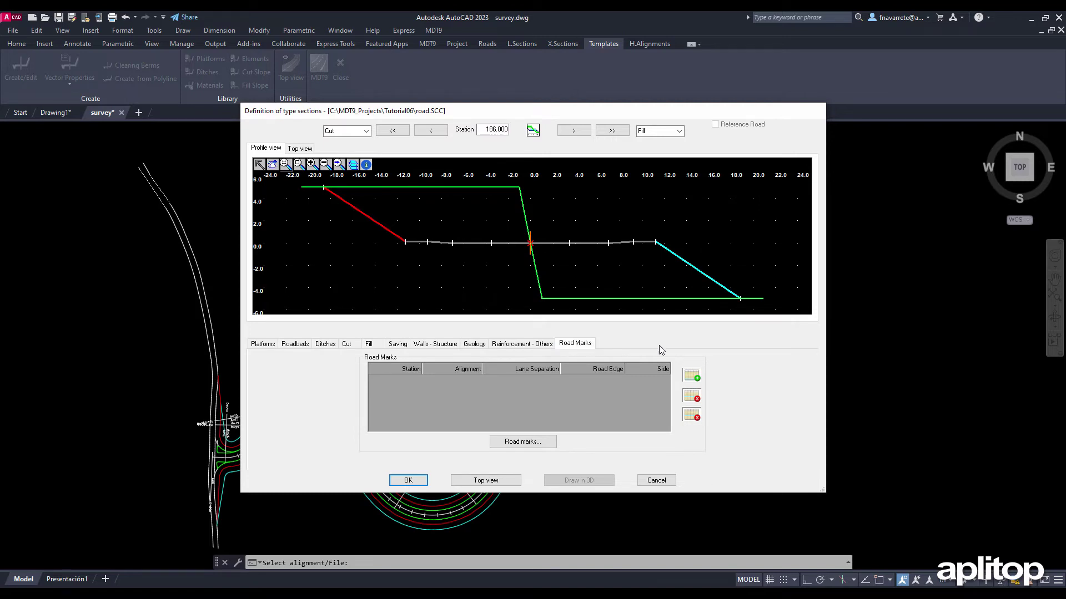
pyautogui.click(698, 374)
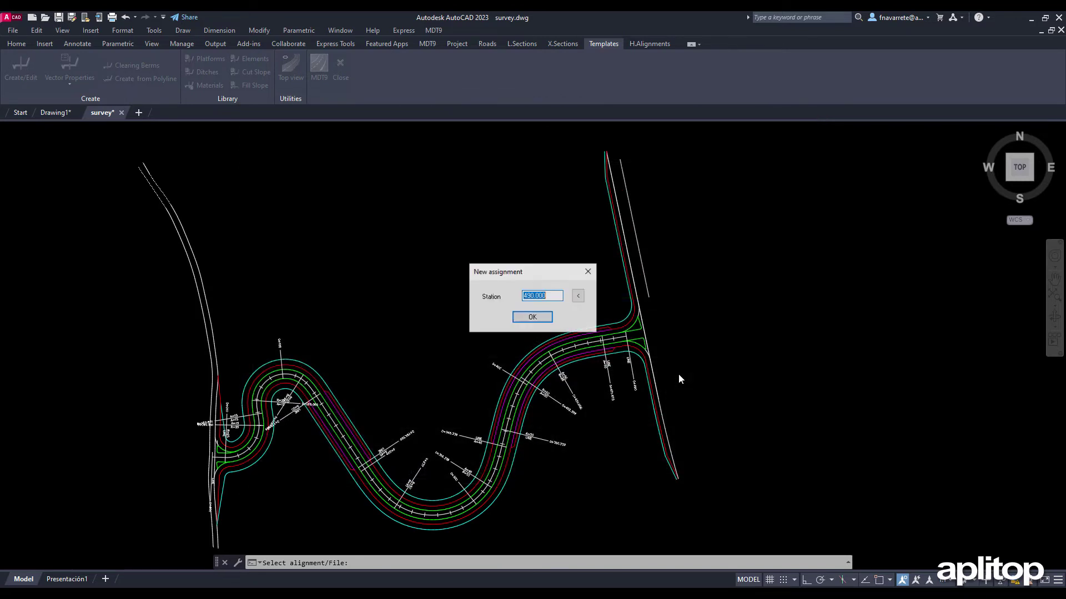
pyautogui.click(534, 317)
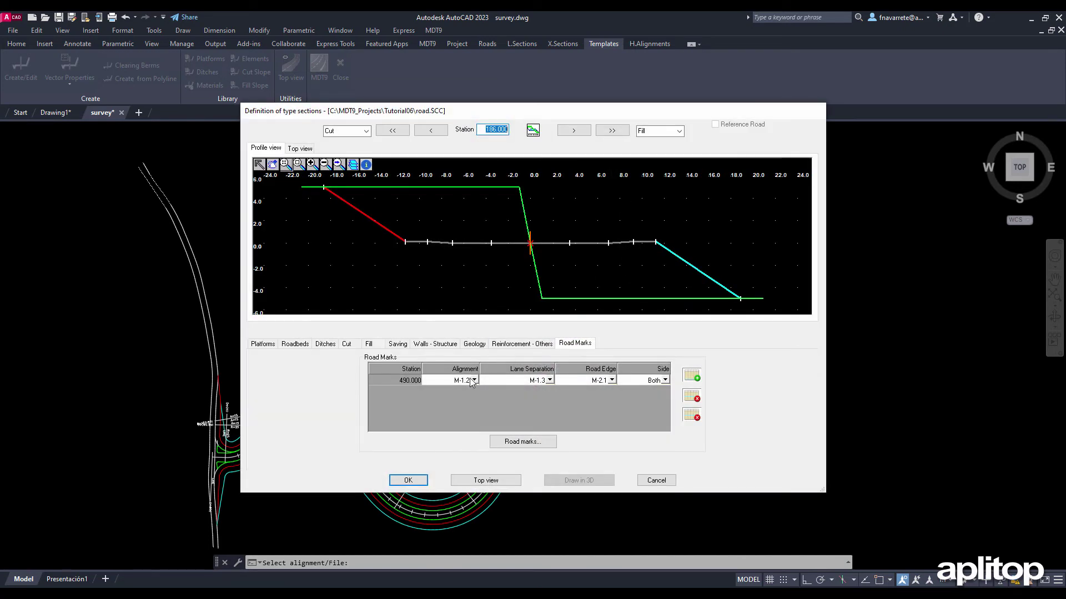
pyautogui.click(475, 379)
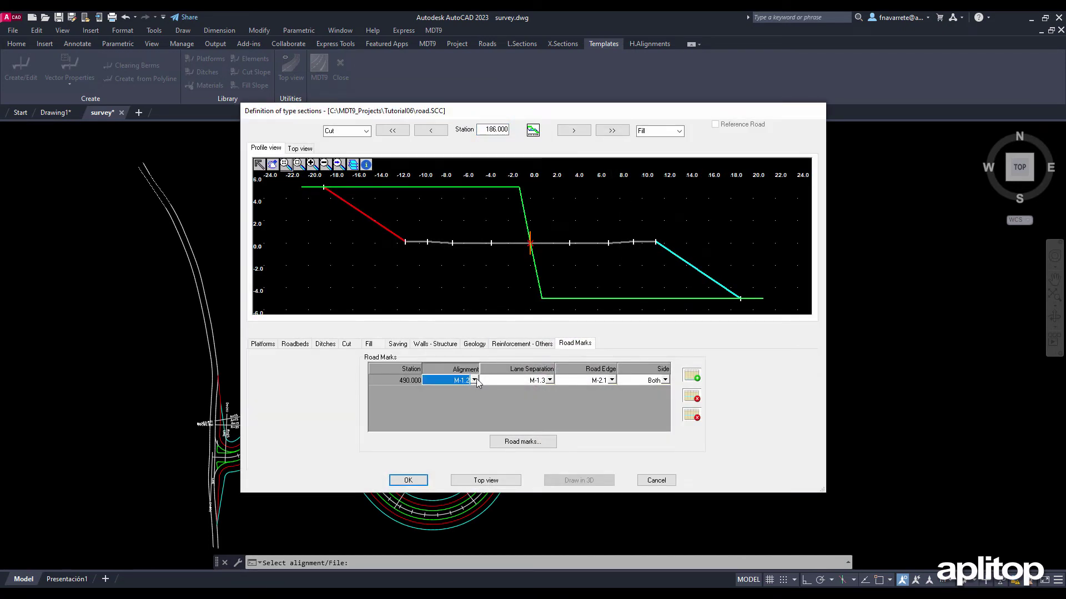
pyautogui.click(474, 380)
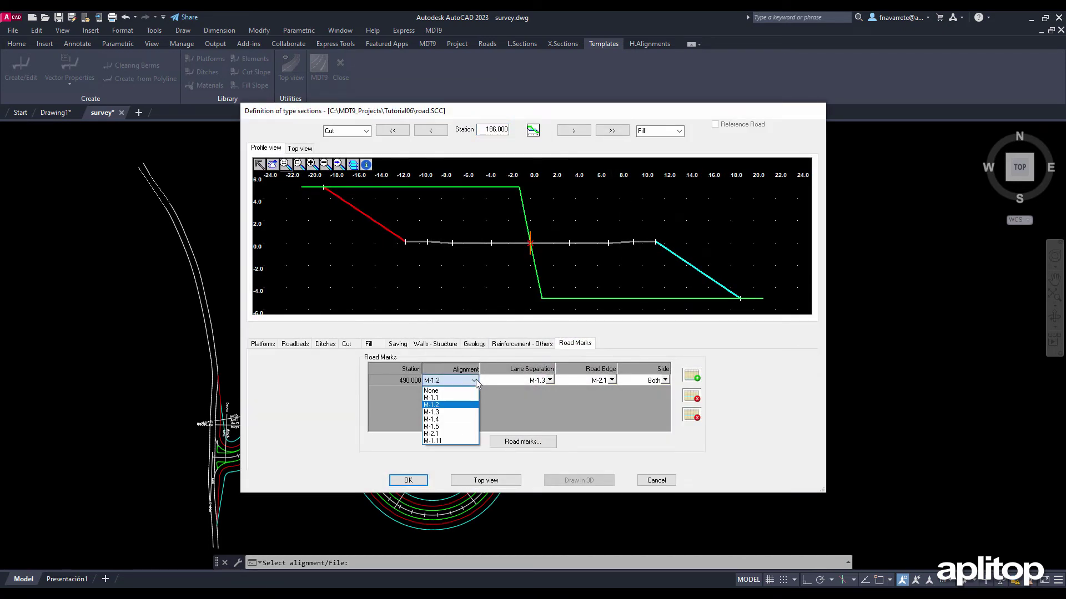
pyautogui.click(454, 433)
# Step: Set the lane separation and road edge marks to None and accept the section template definition
pyautogui.click(551, 382)
pyautogui.click(552, 382)
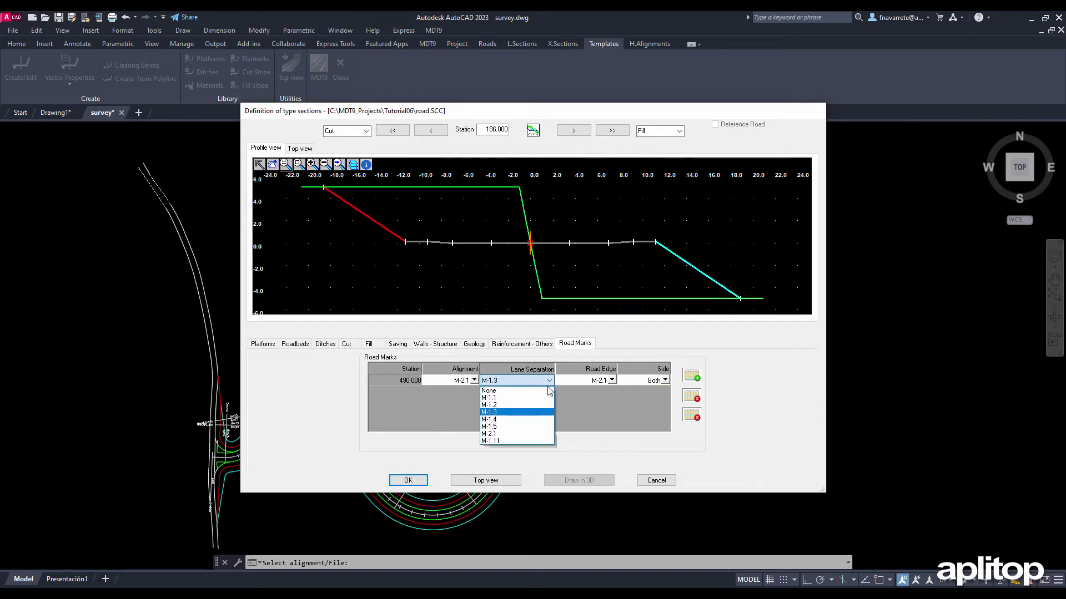
pyautogui.click(524, 391)
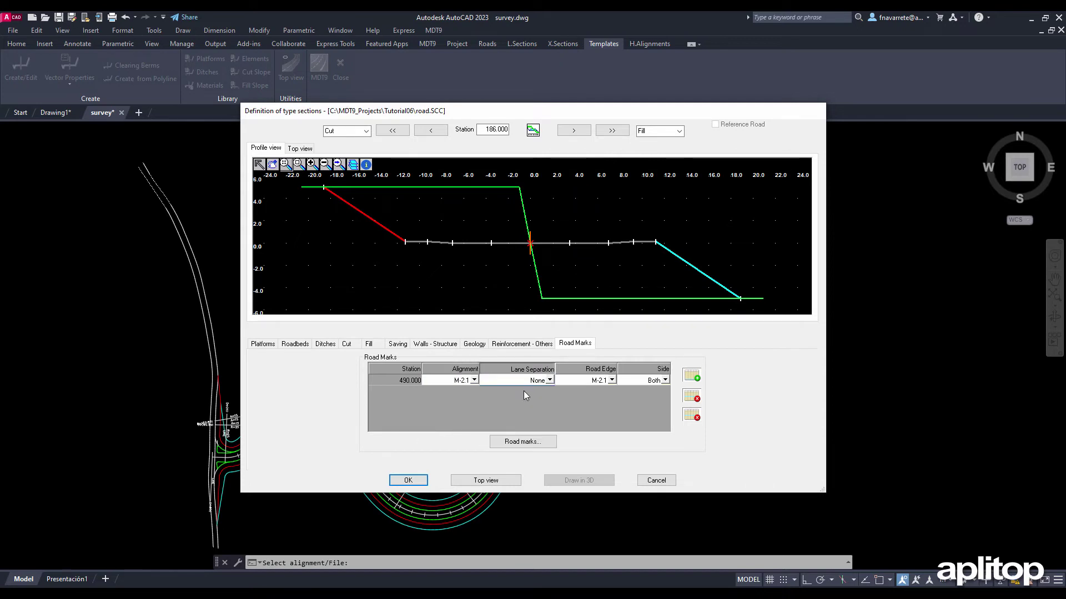
pyautogui.click(611, 381)
pyautogui.click(611, 379)
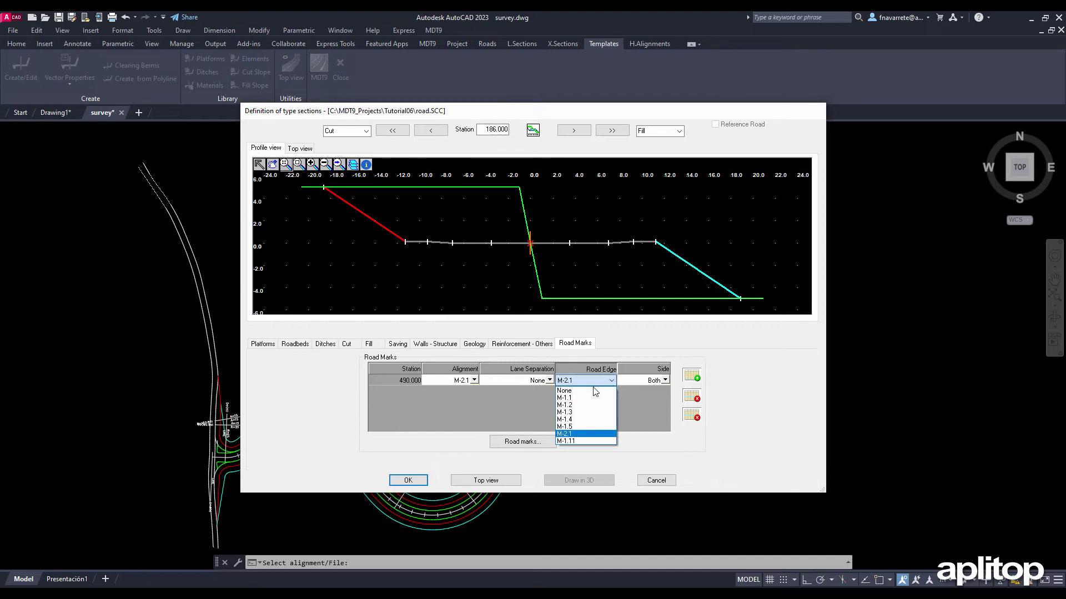
pyautogui.click(590, 390)
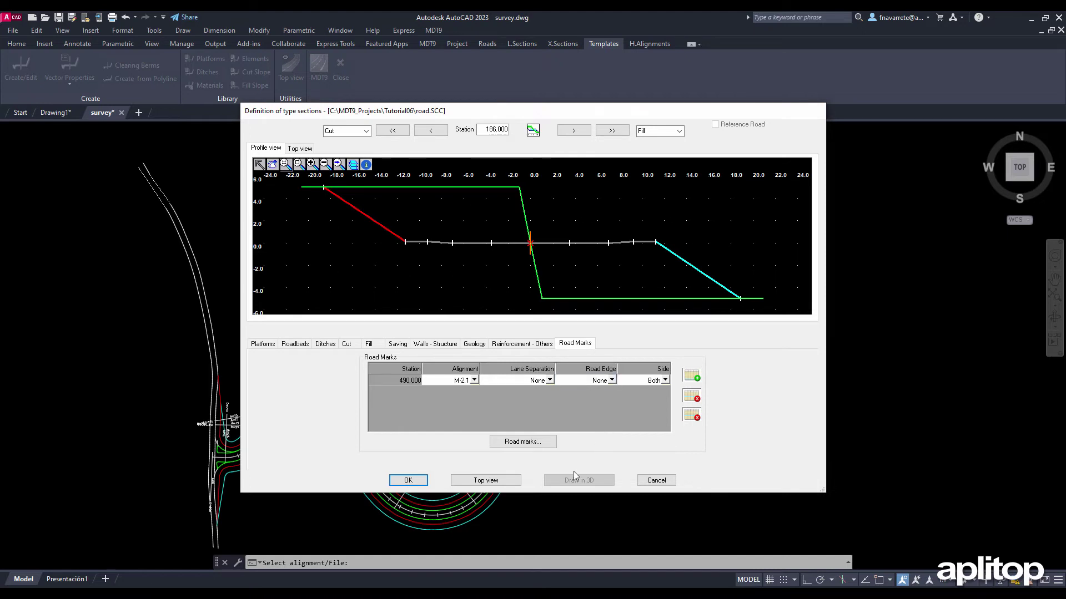
pyautogui.click(409, 481)
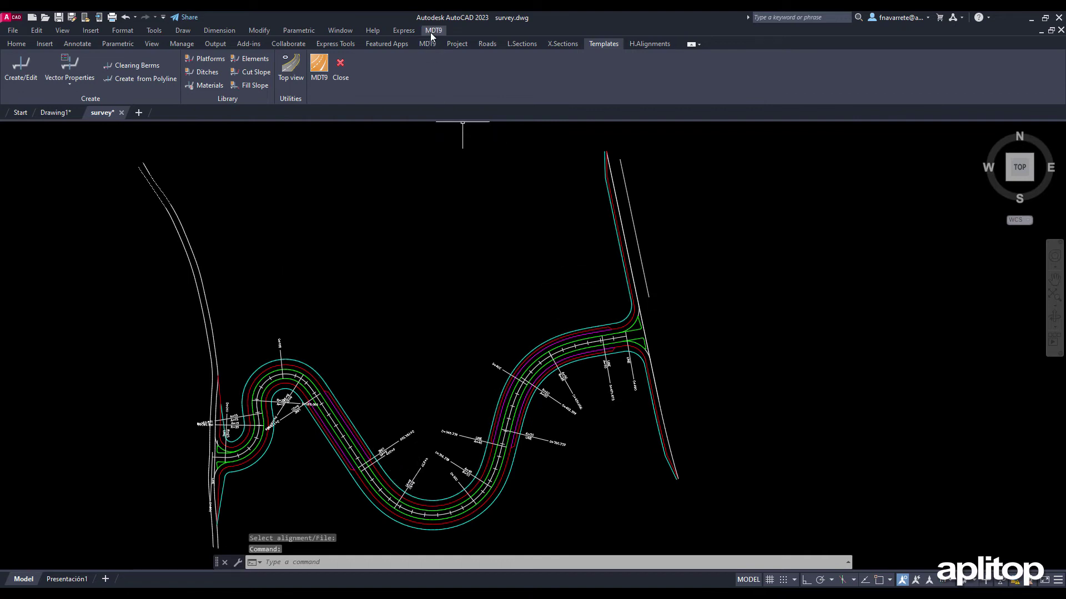
# Step: Create a new road segment file named road in the Tutorial06 folder
pyautogui.click(487, 43)
pyautogui.click(20, 66)
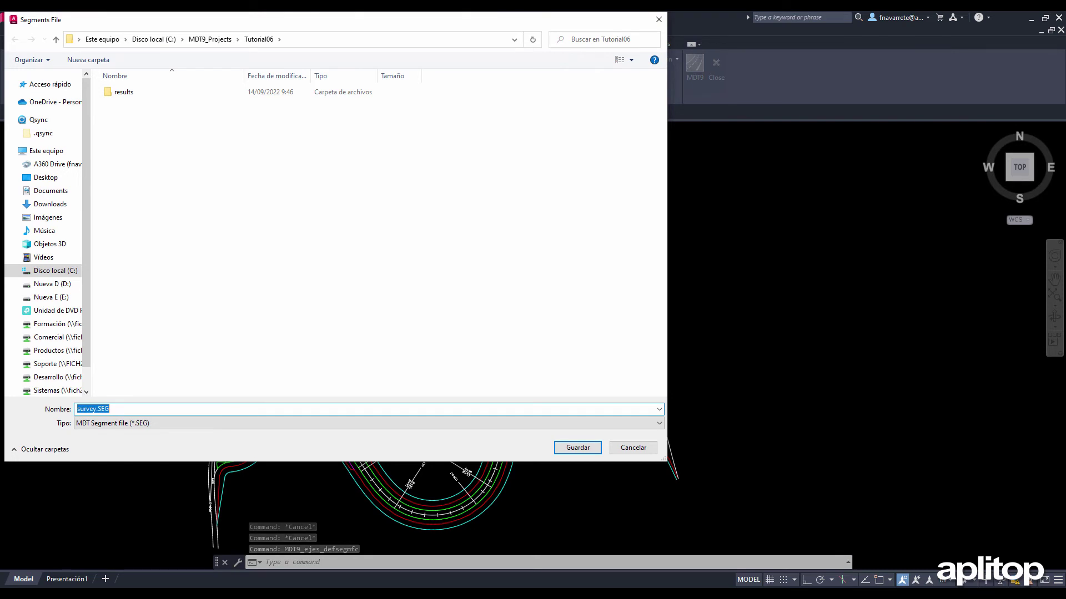
pyautogui.write('road')
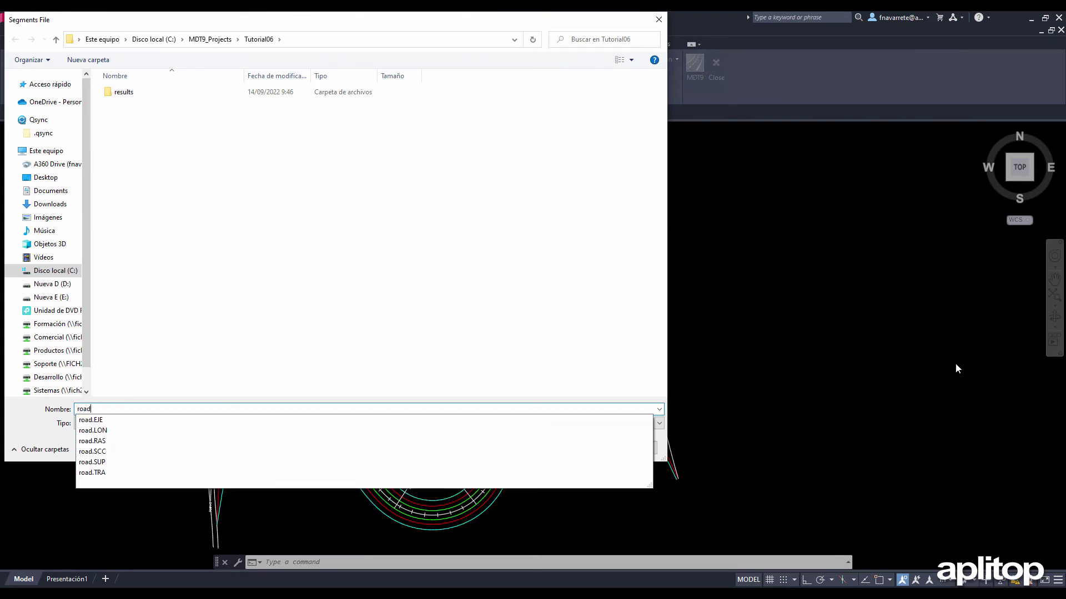
pyautogui.press('Return')
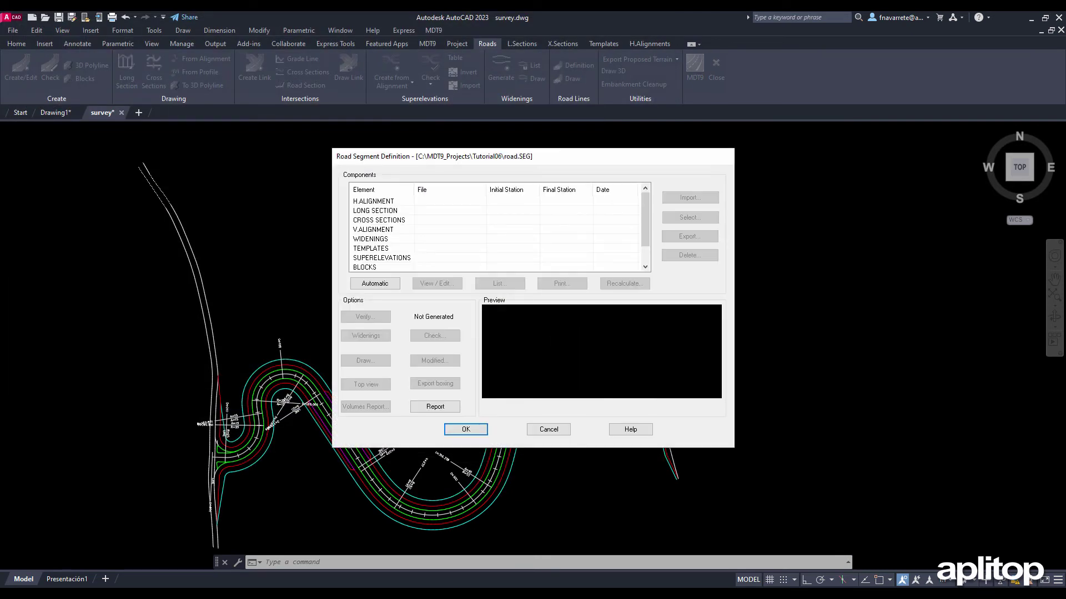
# Step: Import road.EJE as the segment's horizontal alignment and road.LON as its long section
pyautogui.click(390, 201)
pyautogui.click(689, 198)
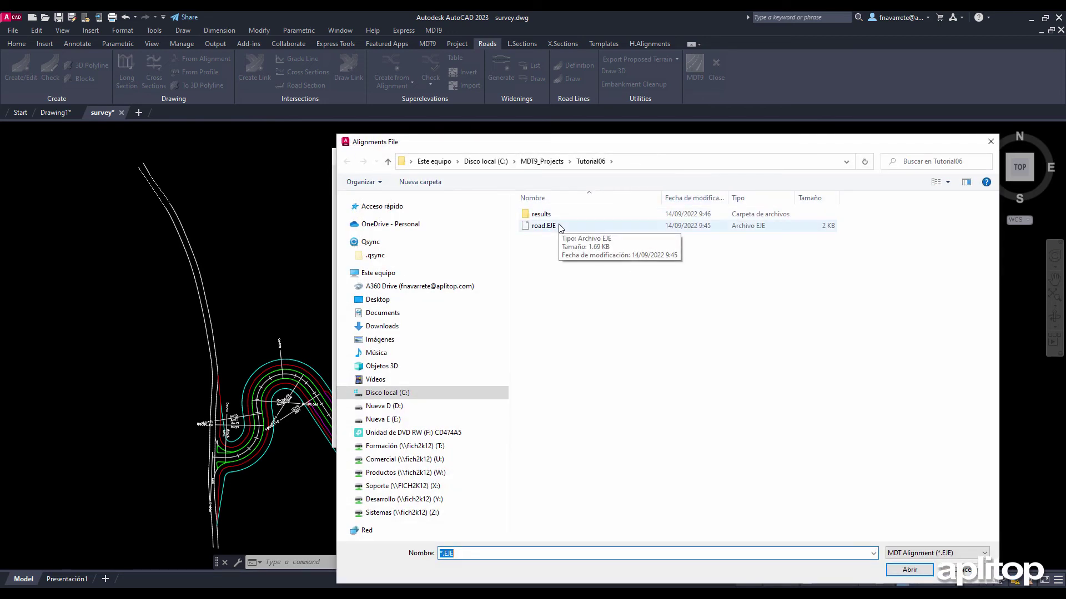
pyautogui.doubleClick(559, 227)
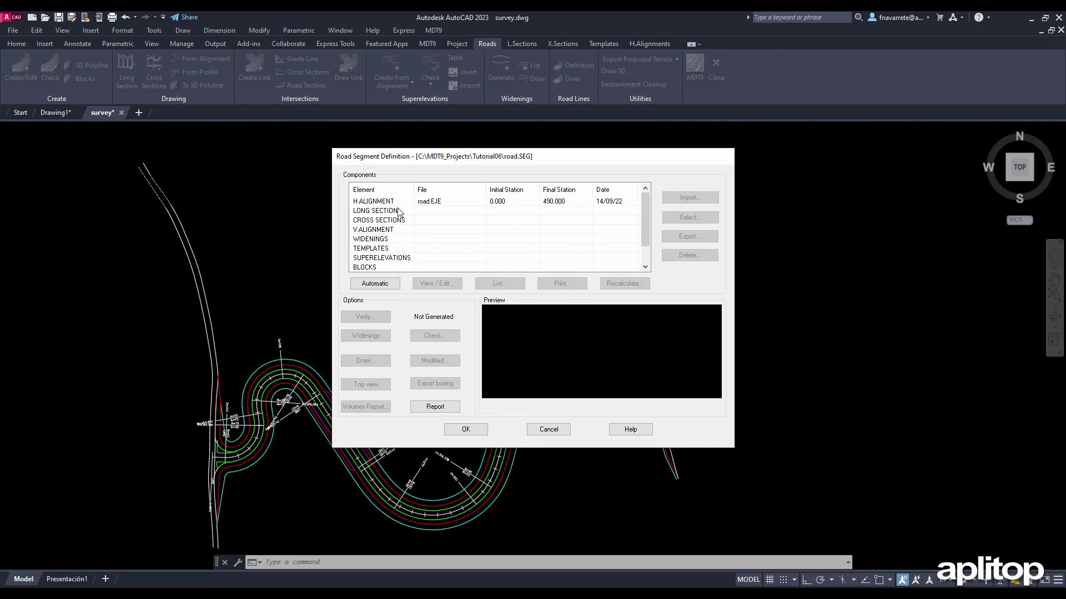
pyautogui.click(400, 212)
pyautogui.click(689, 198)
pyautogui.click(550, 228)
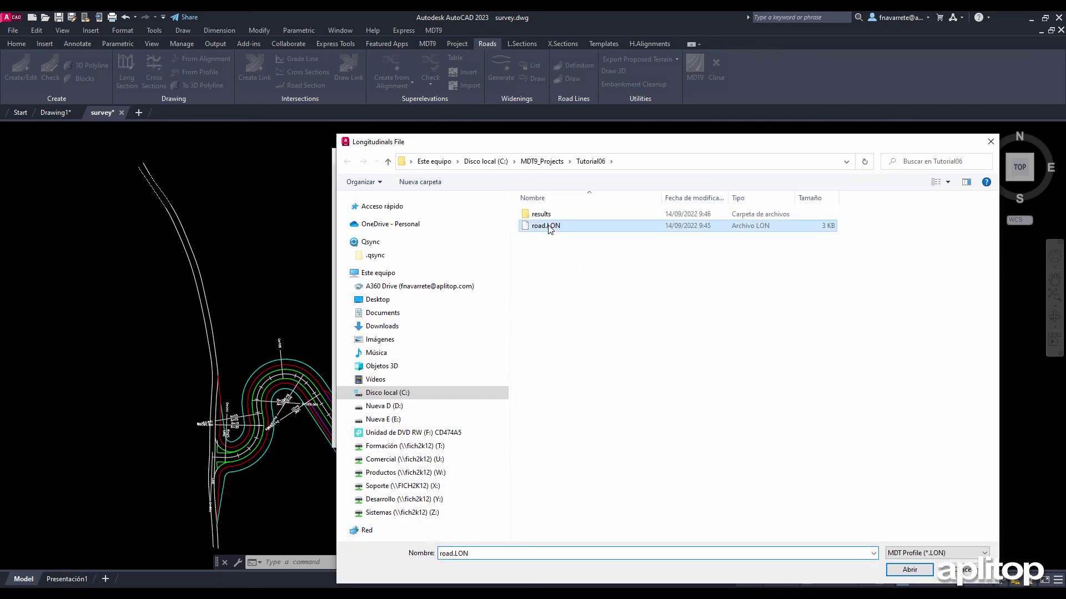
pyautogui.doubleClick(549, 228)
# Step: Import the road.TRA cross sections and the road.RAS vertical alignment into the segment
pyautogui.click(398, 221)
pyautogui.click(690, 198)
pyautogui.click(545, 222)
pyautogui.doubleClick(545, 222)
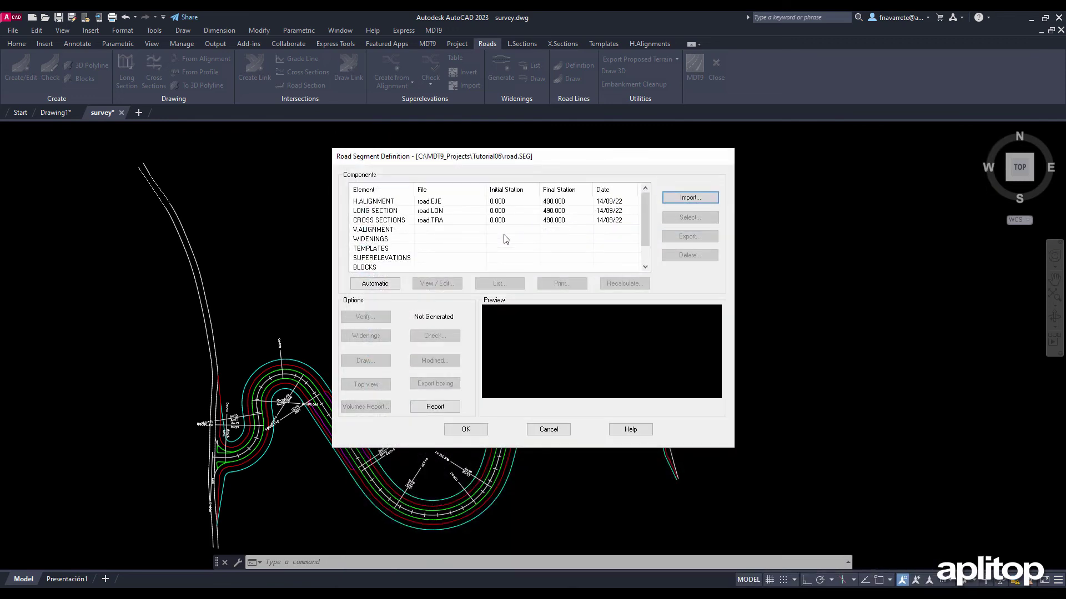
pyautogui.click(397, 230)
pyautogui.click(686, 198)
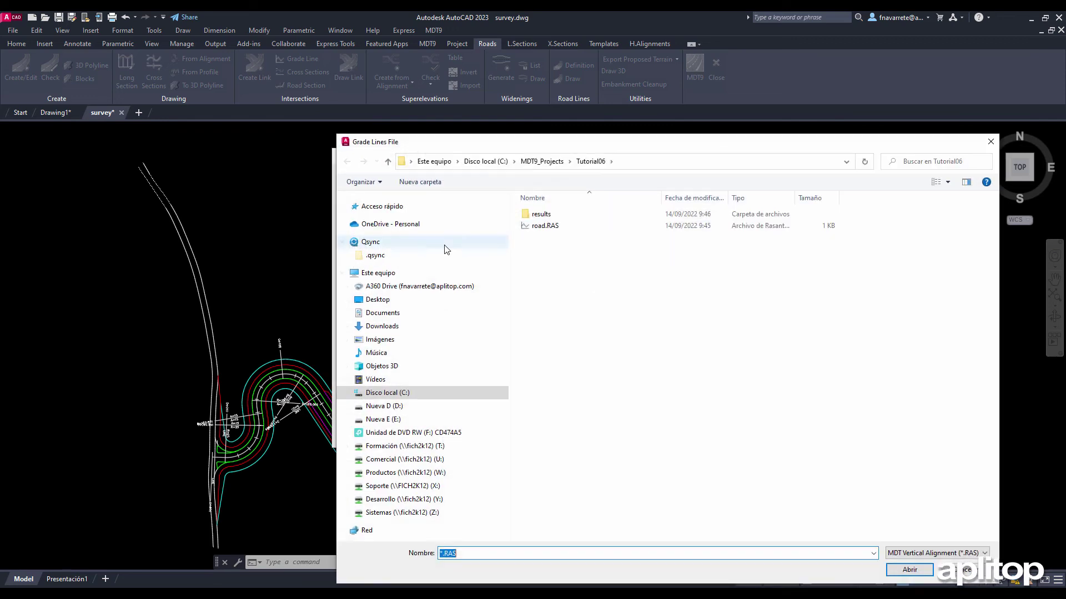
pyautogui.doubleClick(547, 226)
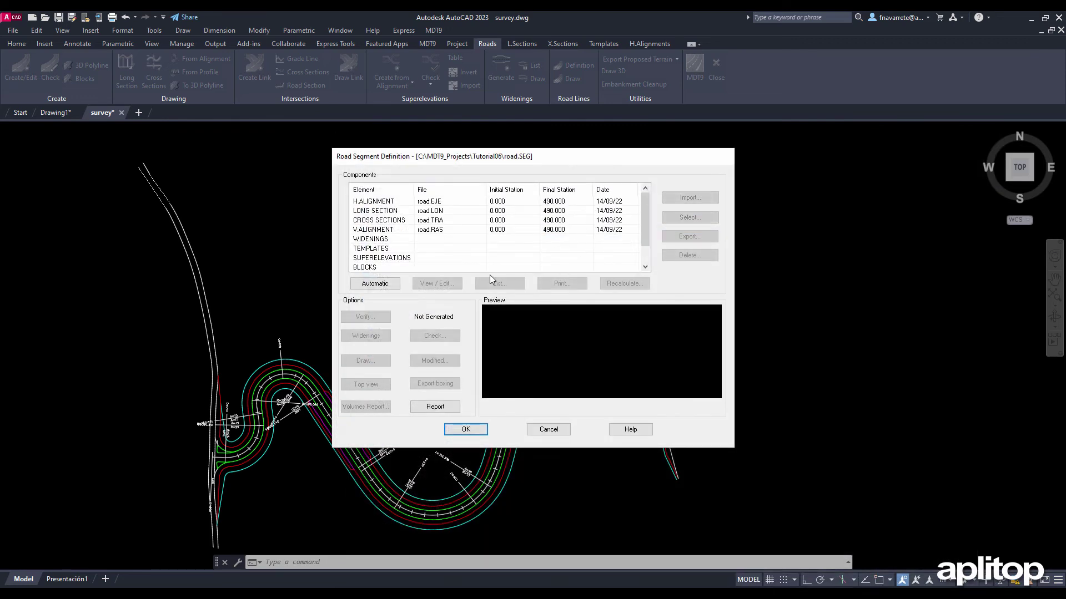
# Step: Import road.SCC as the segment's template and accept the road segment definition
pyautogui.click(383, 248)
pyautogui.click(689, 198)
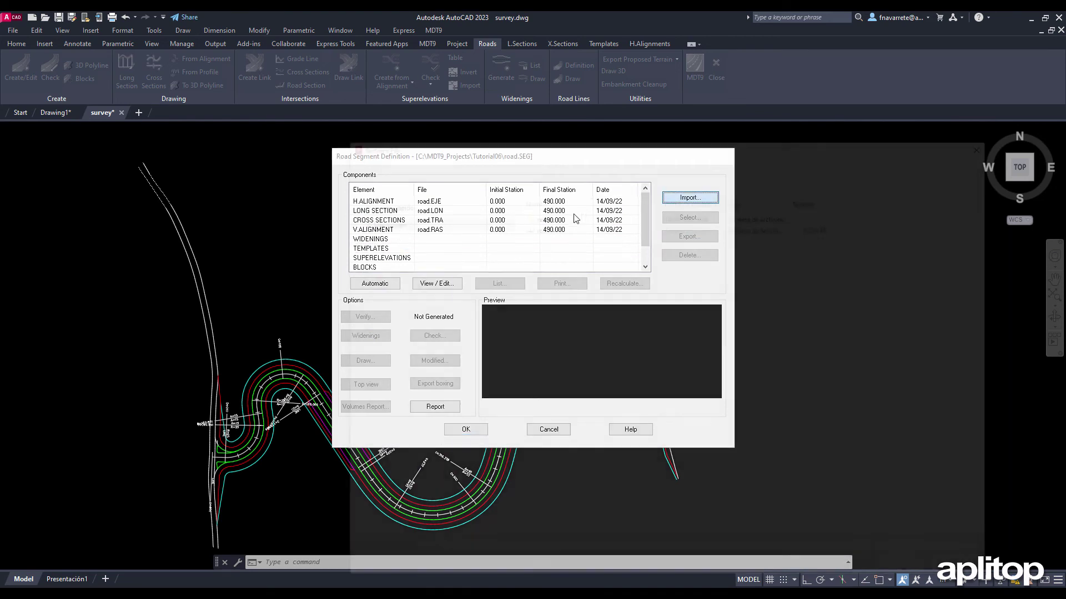
pyautogui.doubleClick(548, 229)
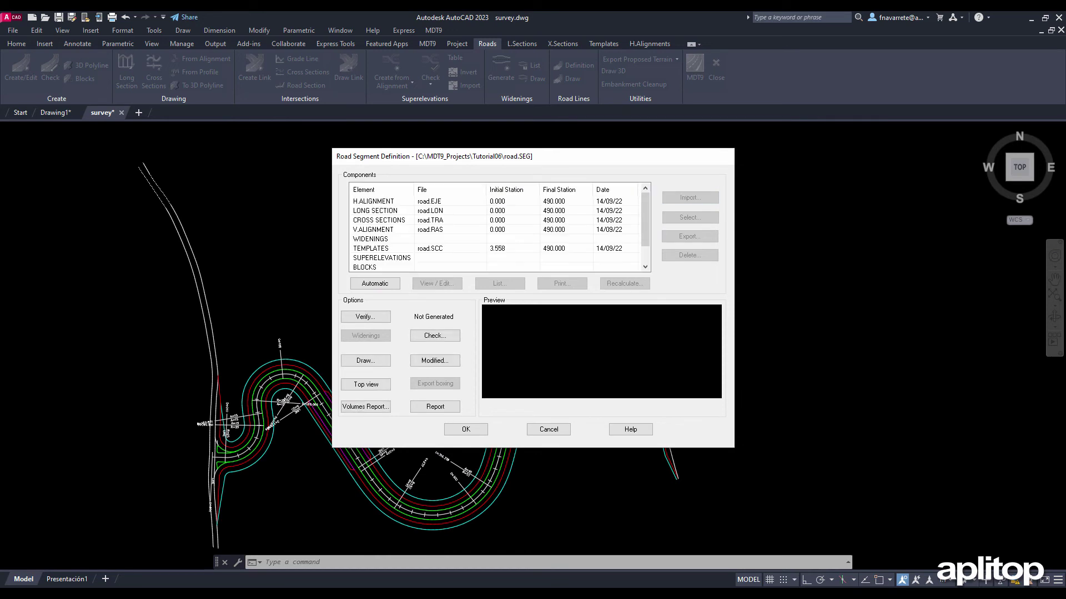
pyautogui.click(374, 250)
pyautogui.click(454, 431)
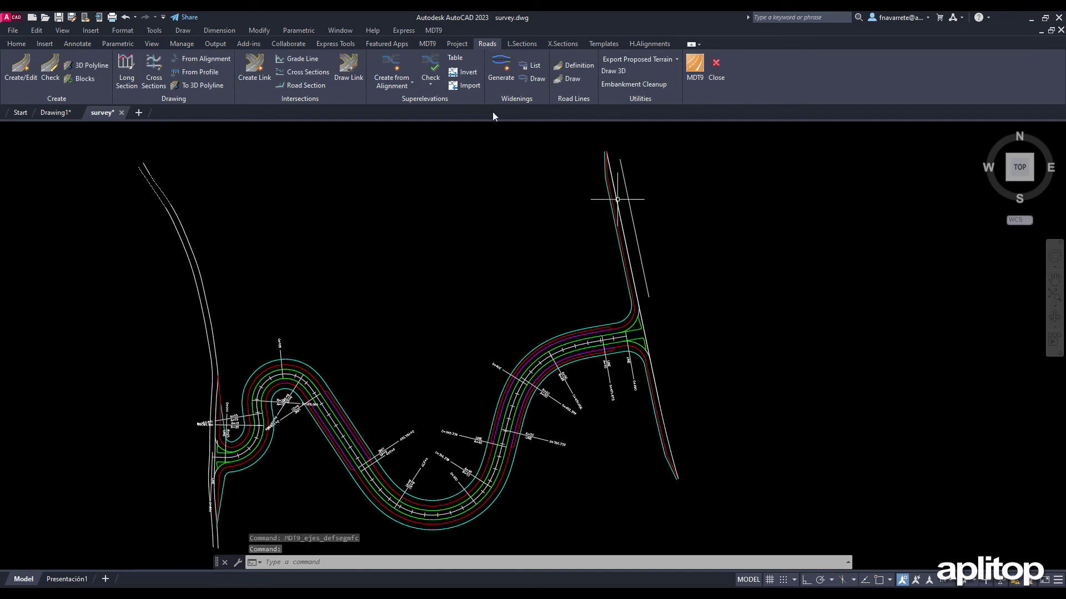
# Step: Start a Route by Road on the road.SEG segment with the survey.SUP surface, from station 0.000 to 490.000
pyautogui.click(432, 30)
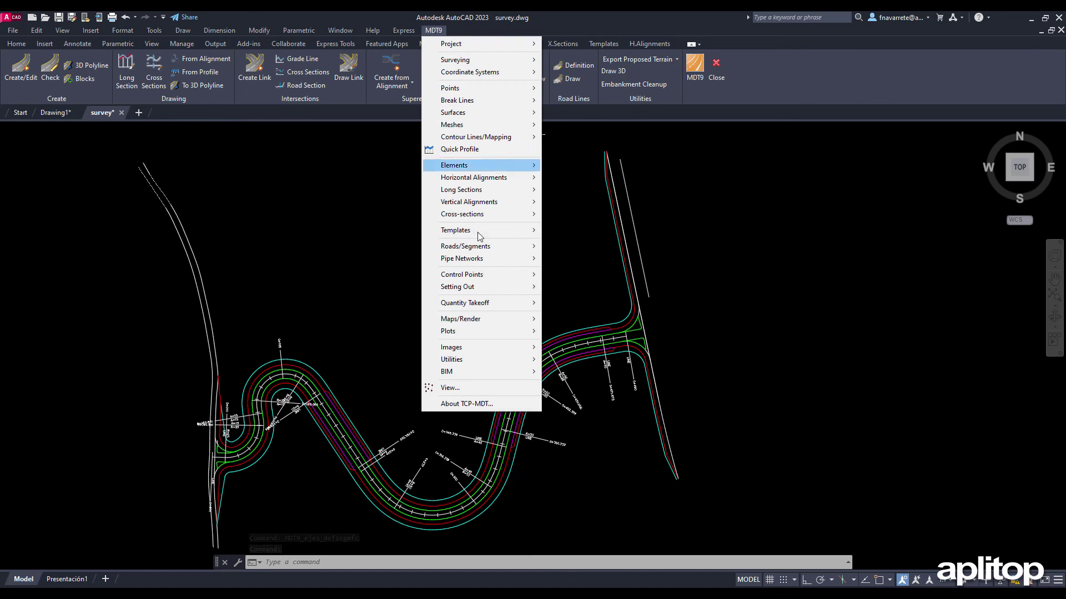
pyautogui.moveTo(484, 318)
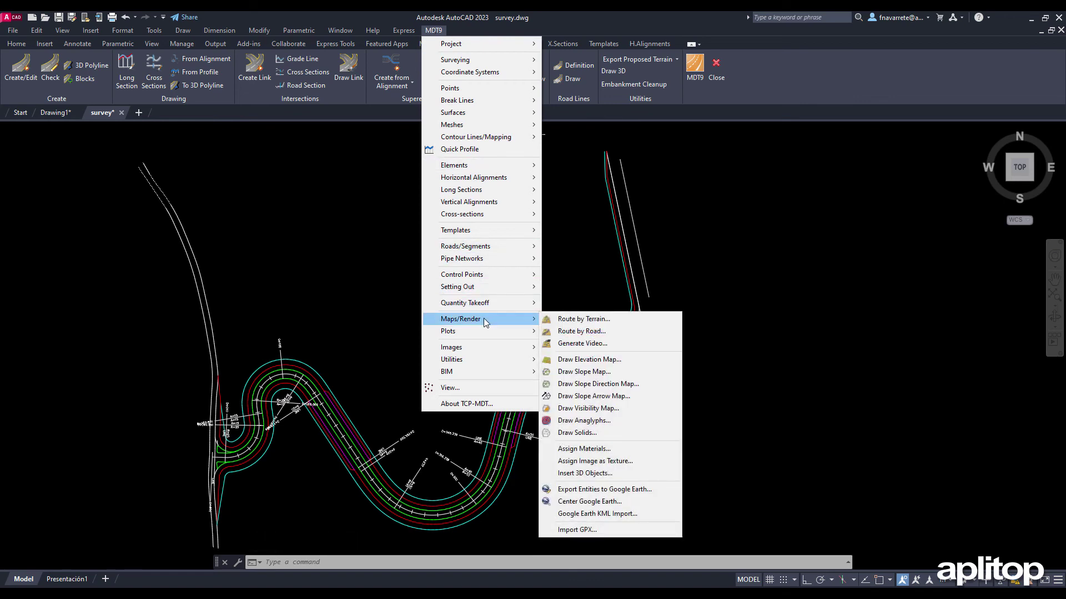
pyautogui.click(572, 331)
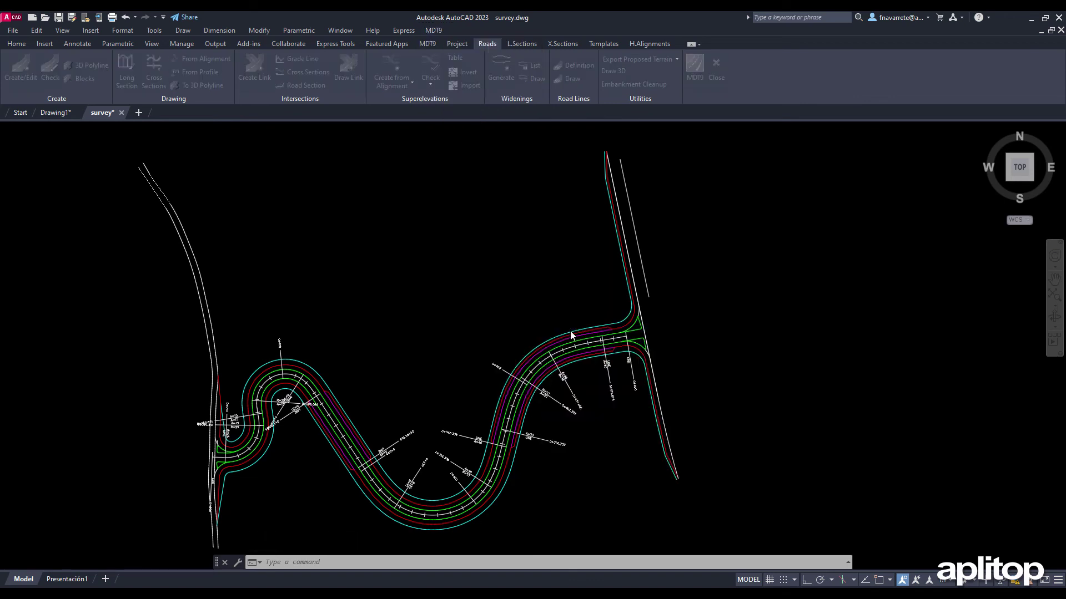
pyautogui.click(470, 260)
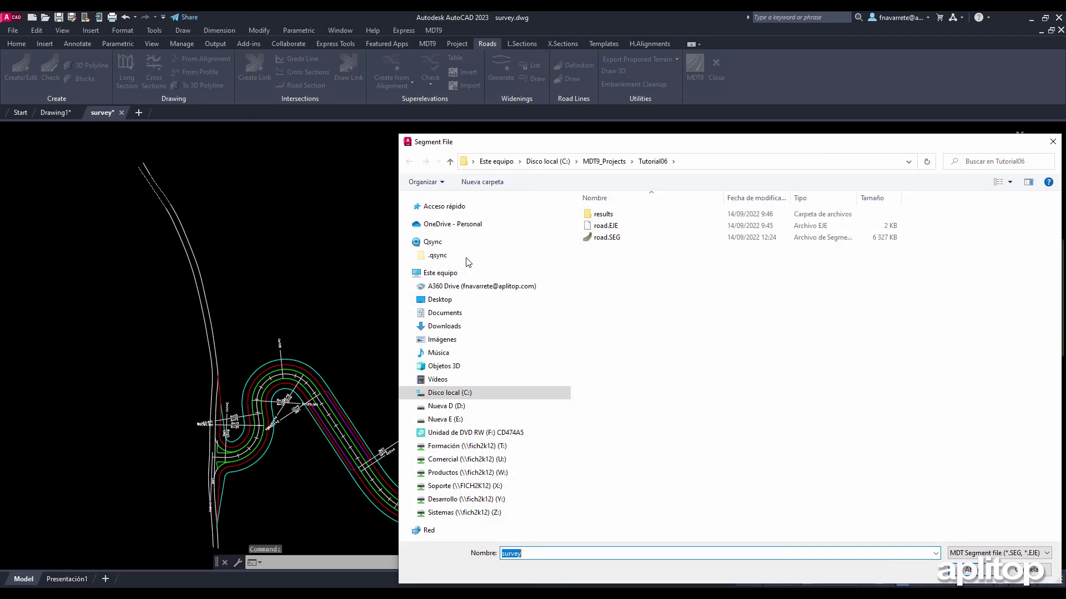
pyautogui.click(602, 238)
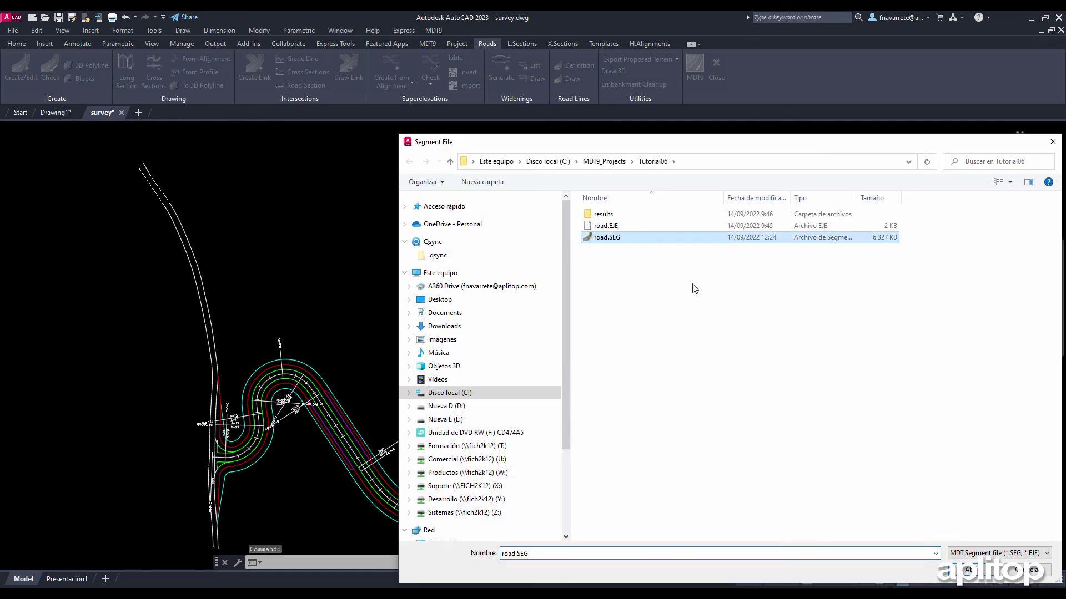
pyautogui.click(971, 574)
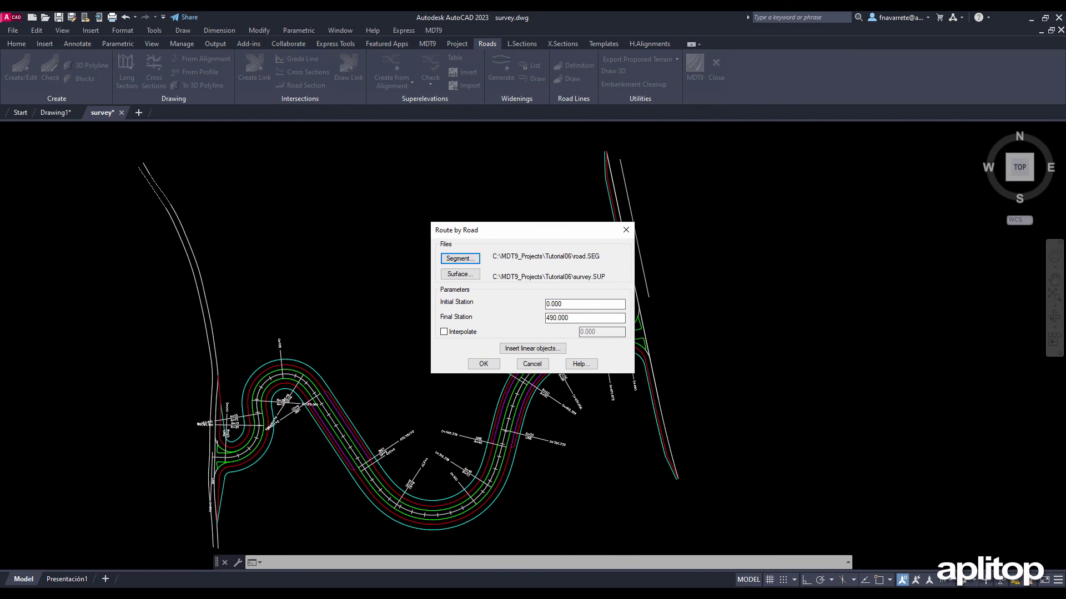
pyautogui.click(480, 362)
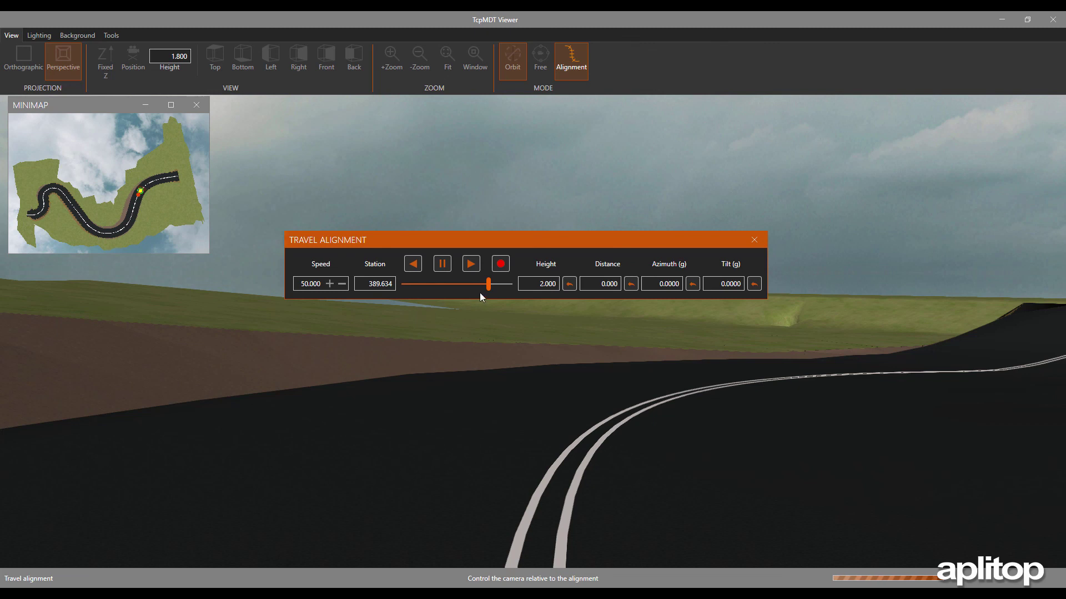
# Step: Return the route to station 0.000, set the camera height to 4, play the travel forward and stop it partway along the road
pyautogui.moveTo(488, 287); pyautogui.dragTo(401, 294)
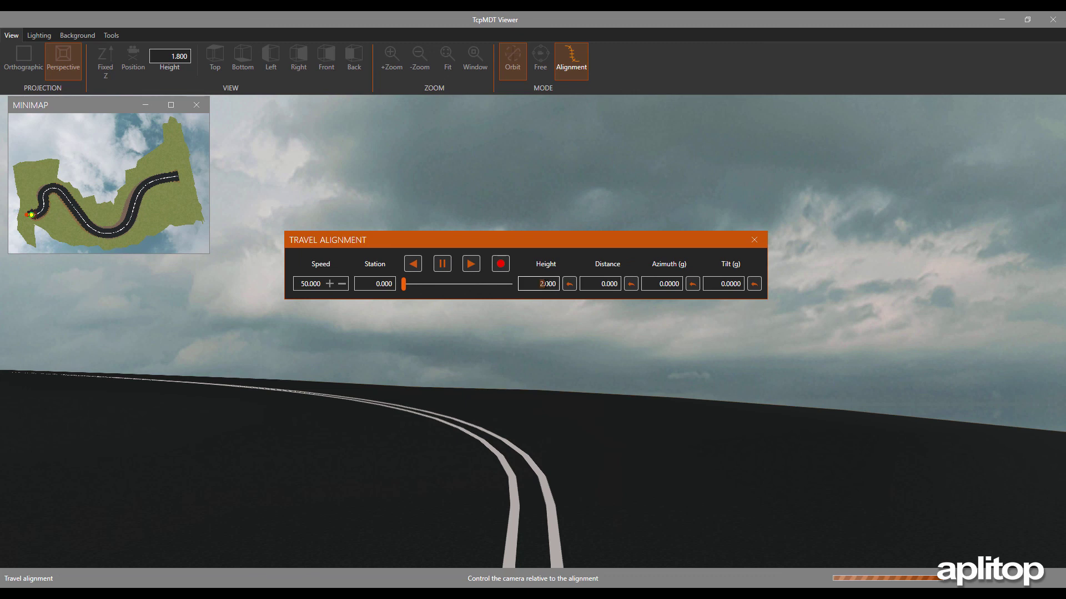
pyautogui.write('4')
pyautogui.click(471, 265)
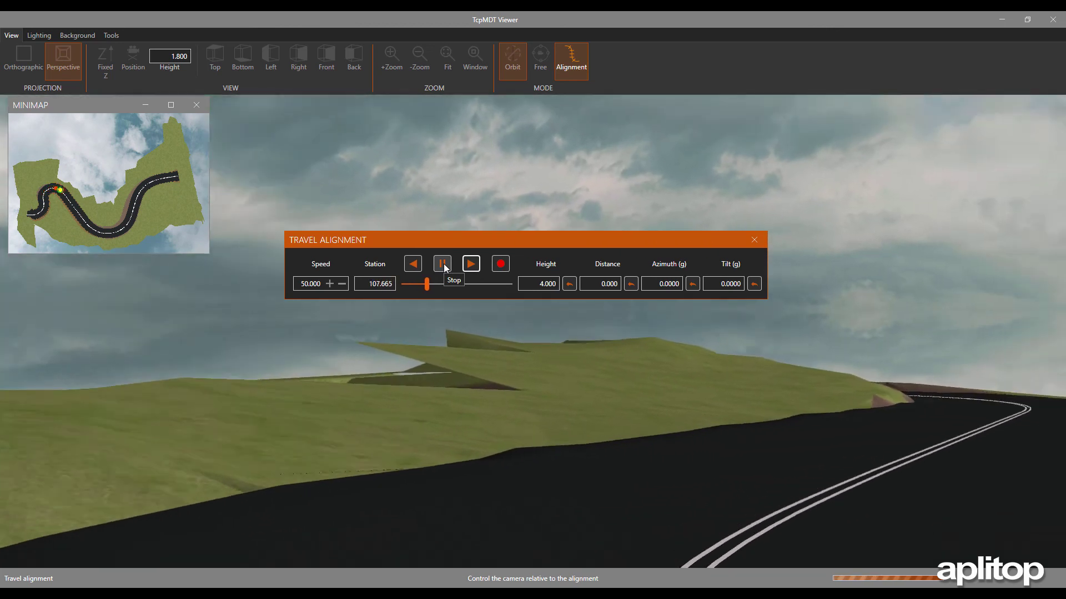
pyautogui.click(442, 264)
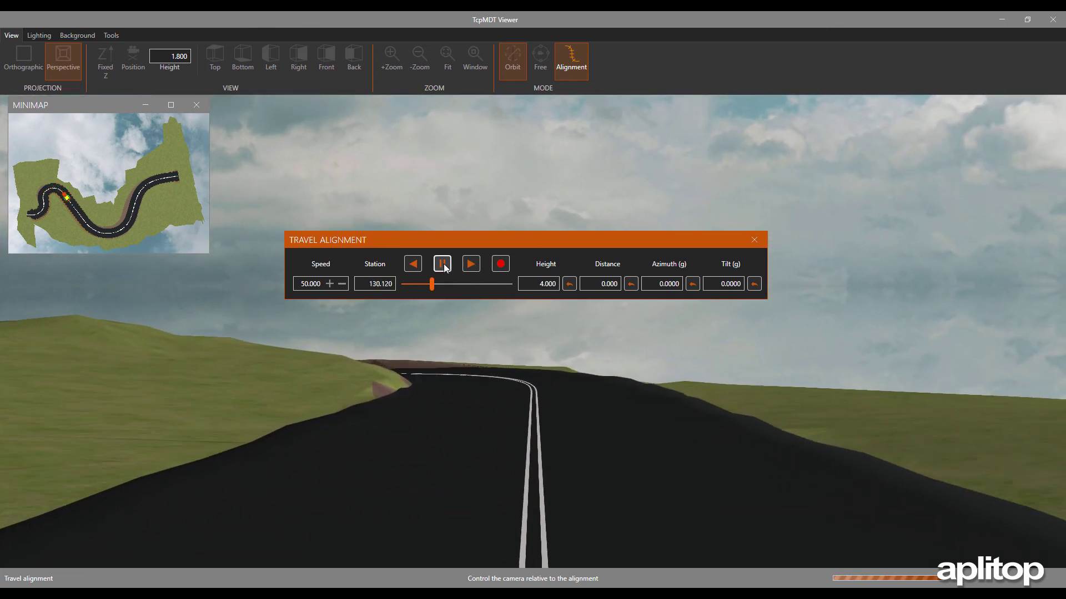